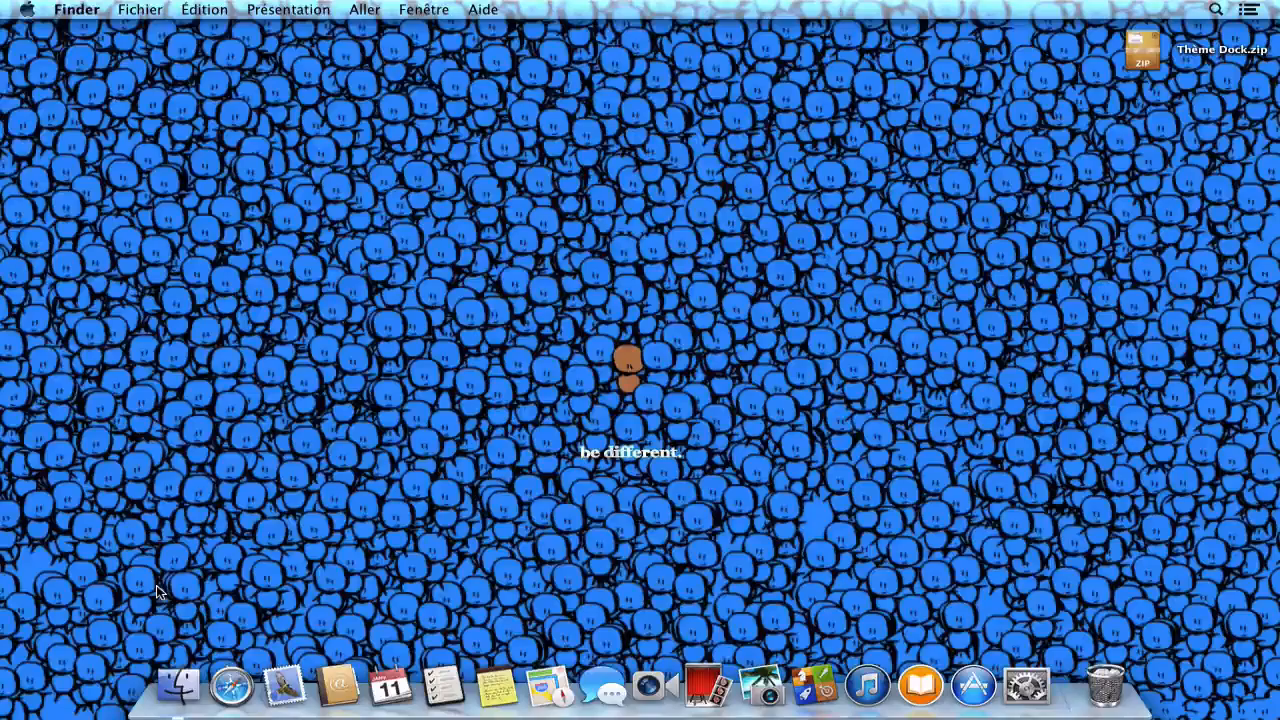
Extract the Thème Dock.zip archive on the desktop and open the resulting Thème Dock folder
left_click(1152, 52)
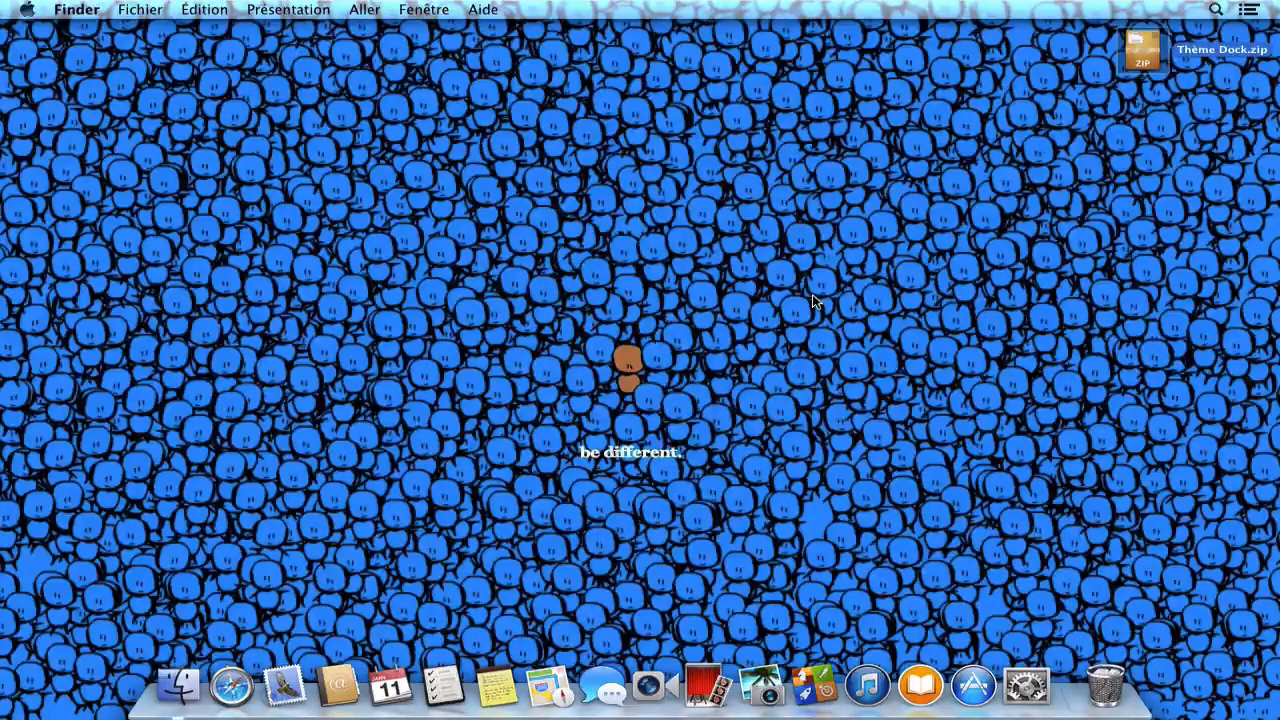
double_click(1146, 55)
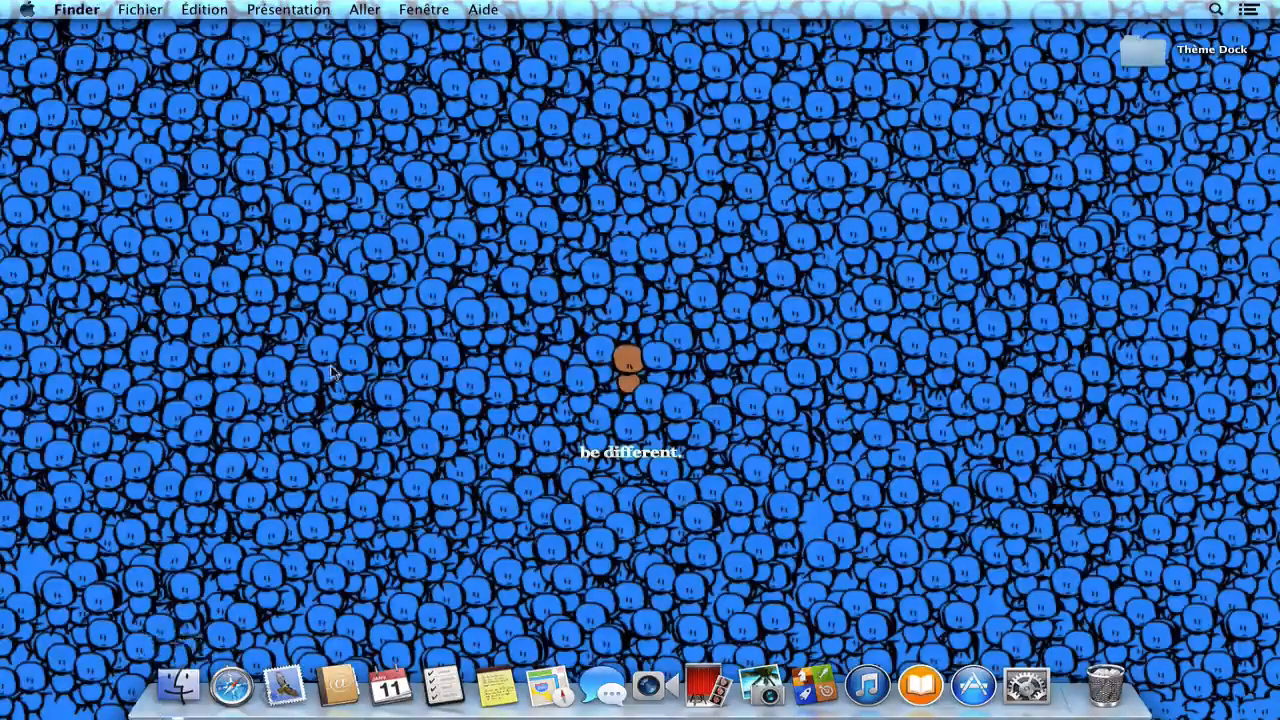
double_click(1142, 62)
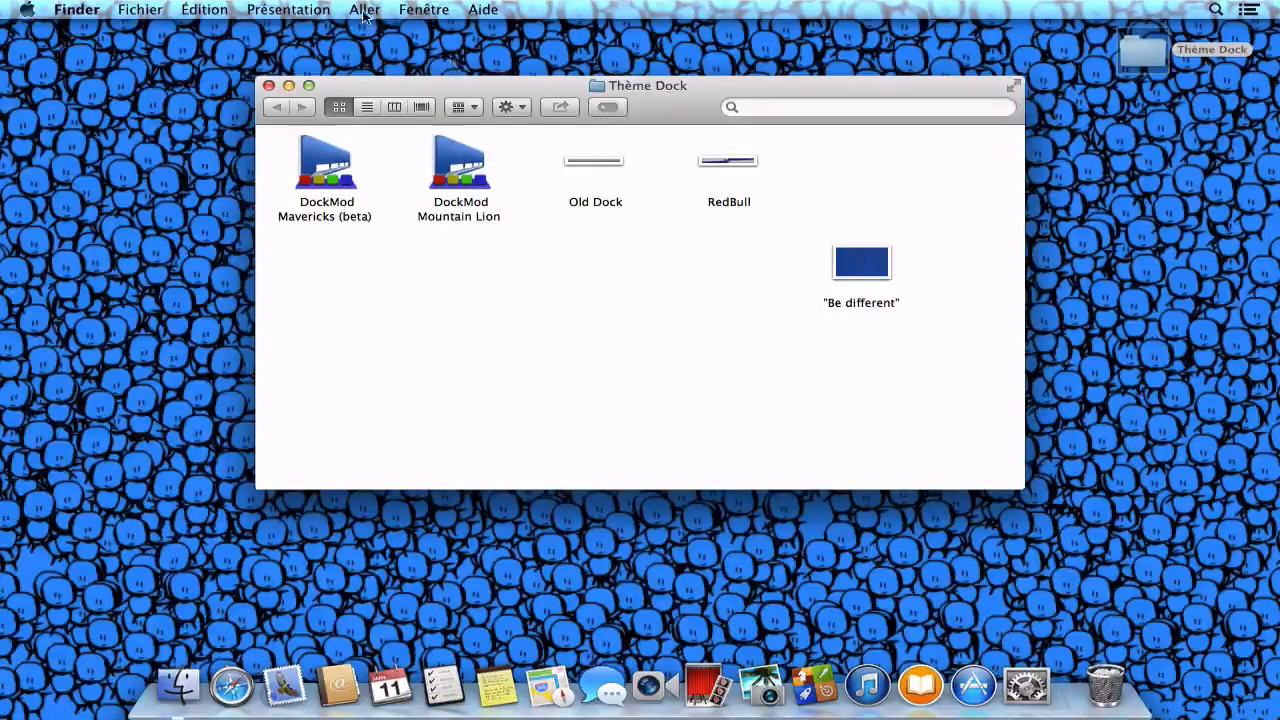
Arrange the items in the Thème Dock folder by name
left_click(290, 10)
mouse_move(500, 147)
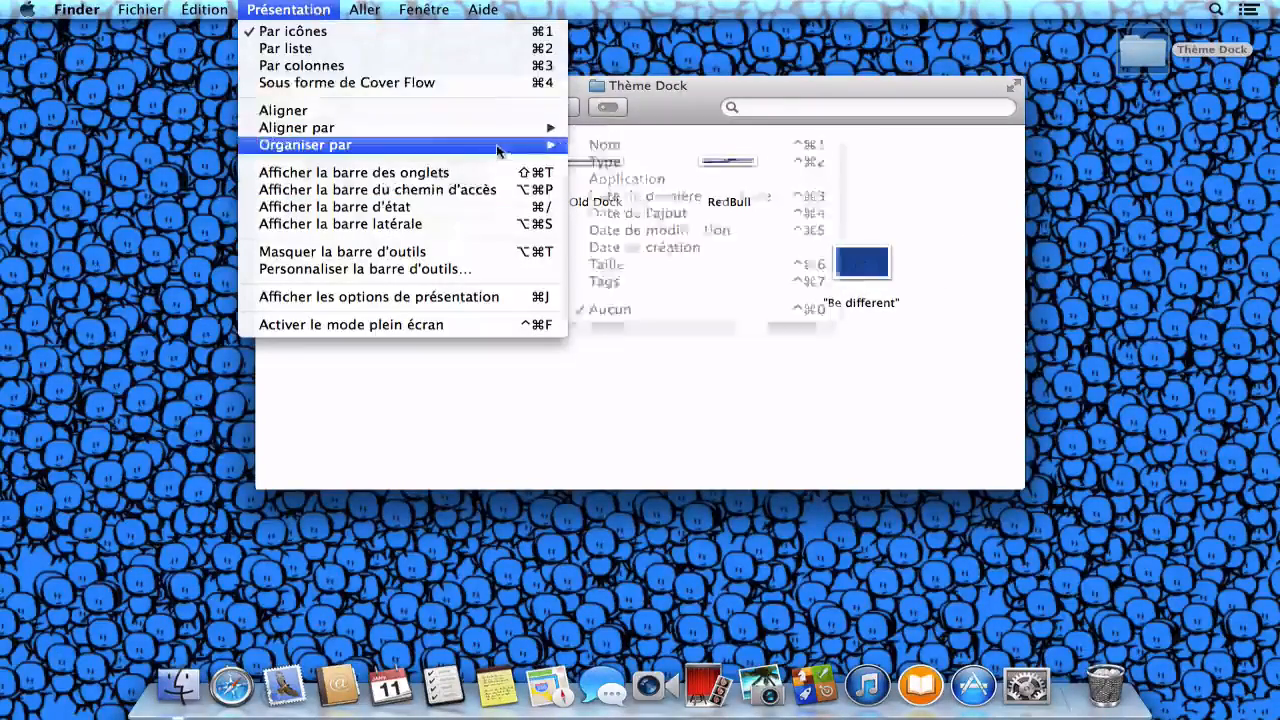
left_click(636, 147)
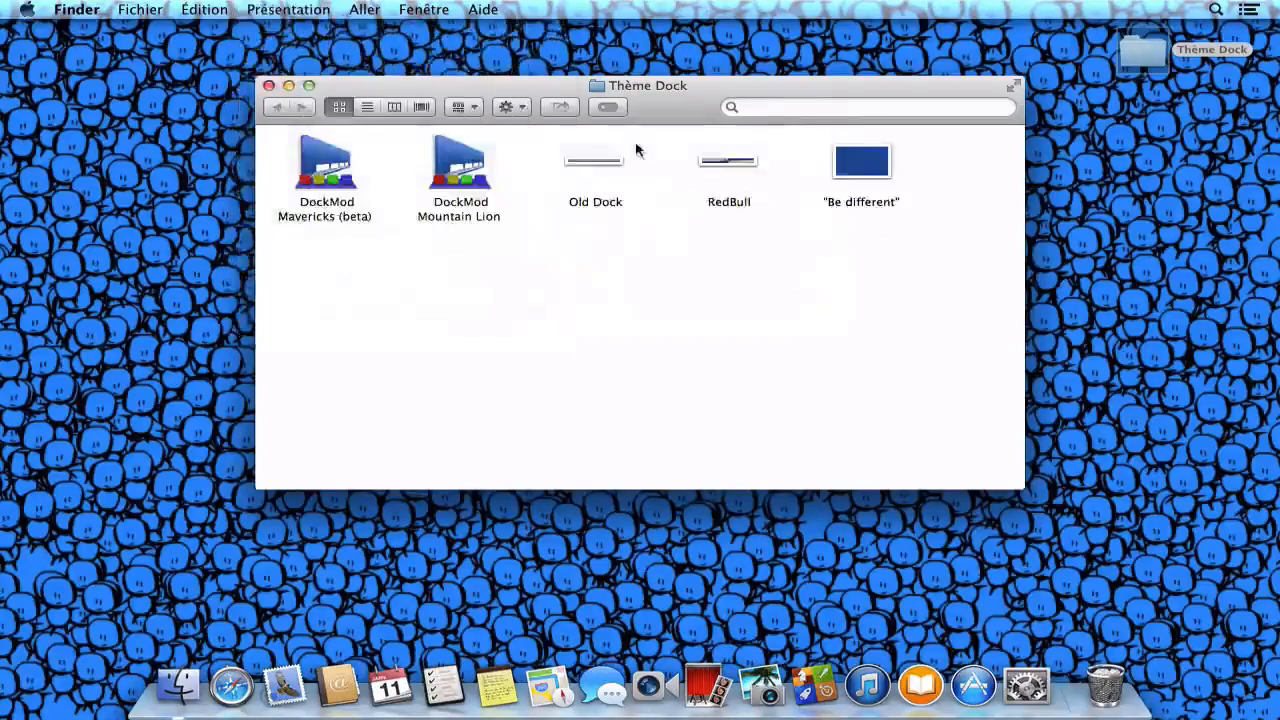
Preview the "Be different" wallpaper image in the Thème Dock folder with Quick Look, closing the preview each time
left_click(881, 169)
key("space")
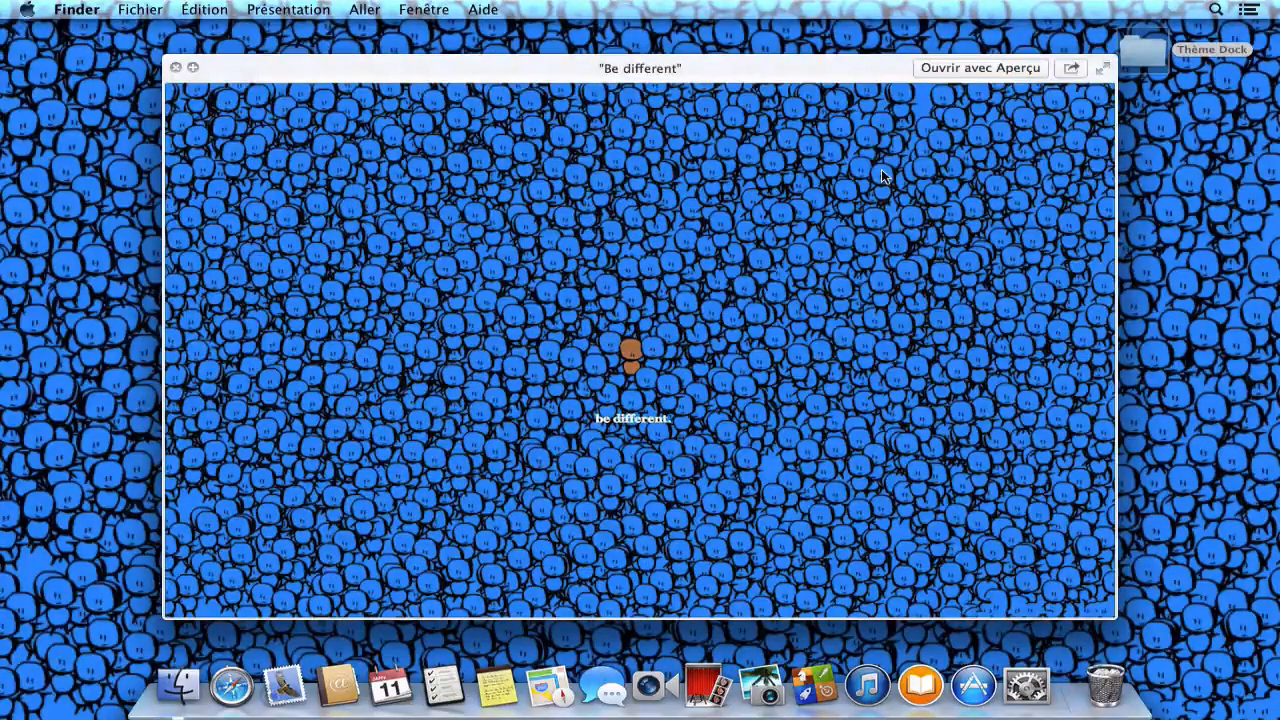
key("space")
left_click(855, 280)
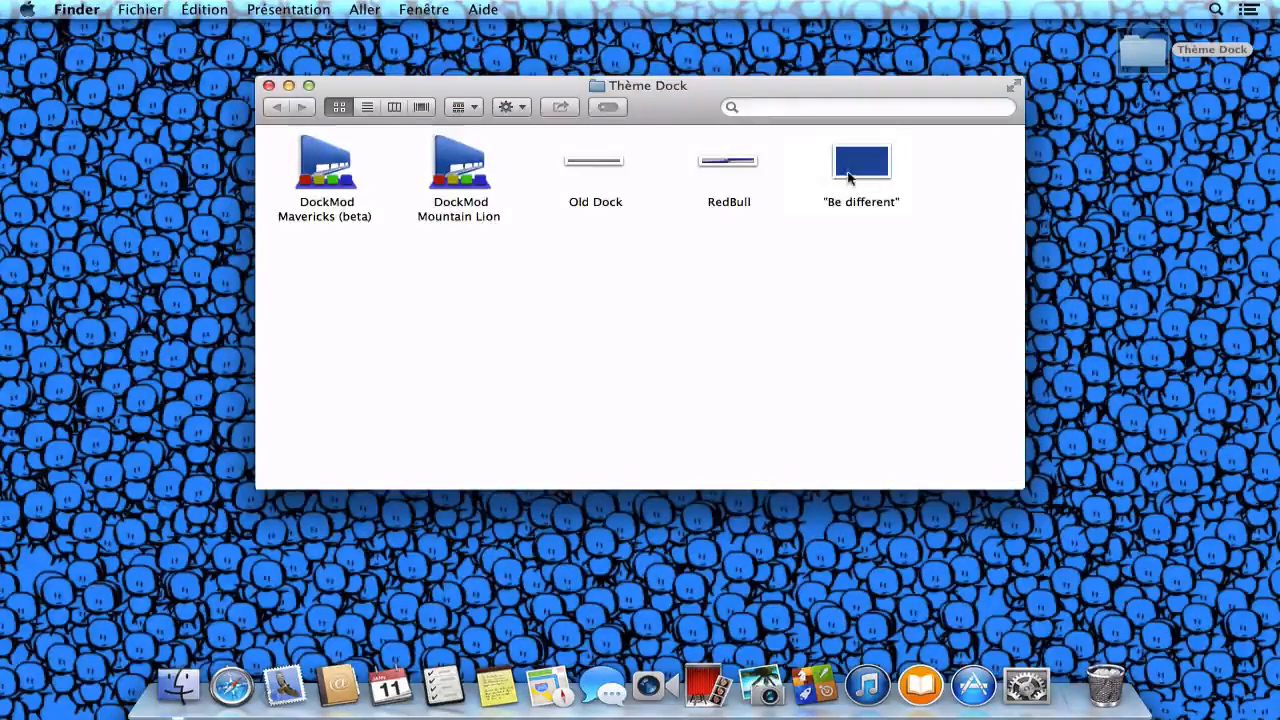
left_click(847, 171)
key("space")
key("space")
left_click(866, 226)
Launch DockMod Mavericks (beta) from the Thème Dock folder and approve opening the application
left_click_drag(434, 317, 300, 140)
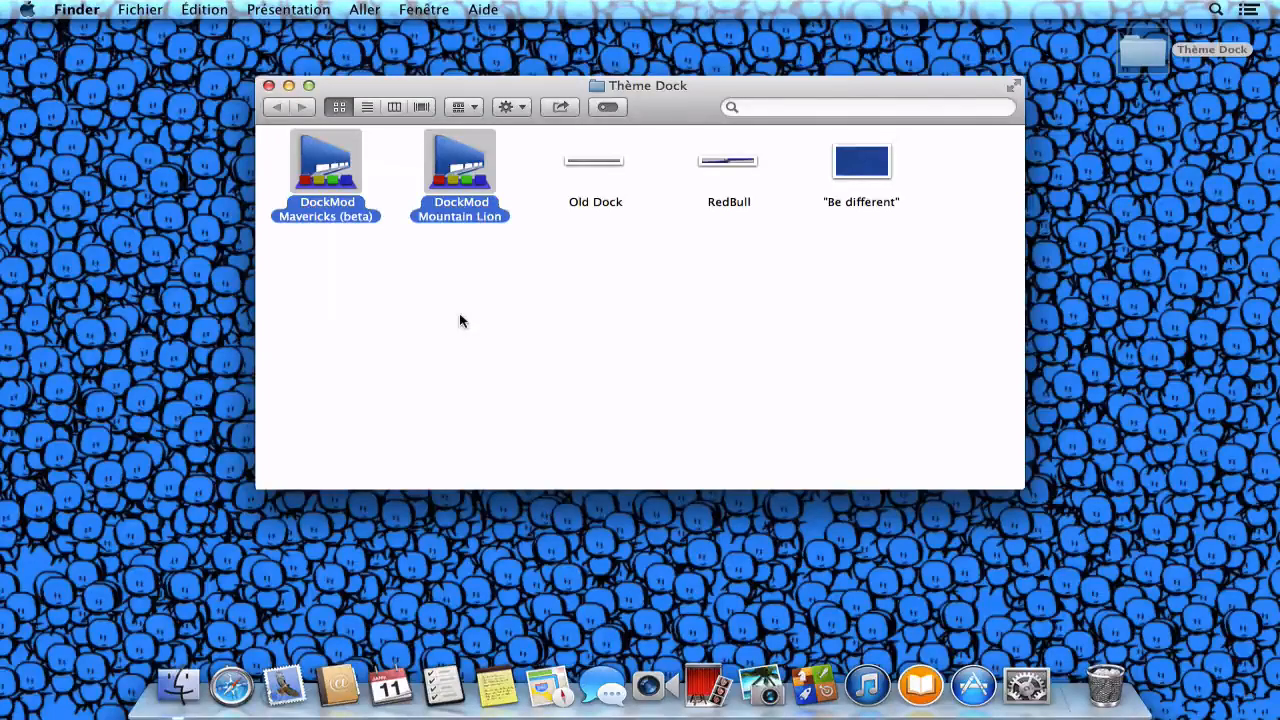
left_click(323, 172)
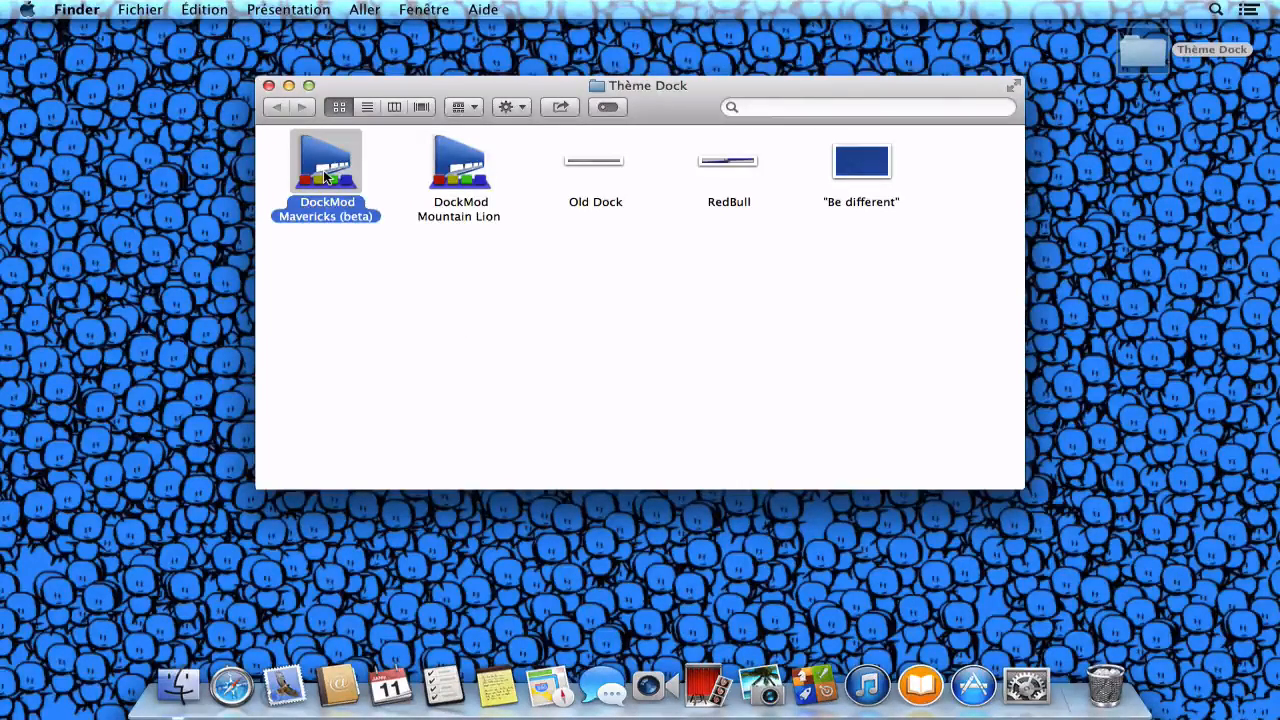
left_click(462, 174)
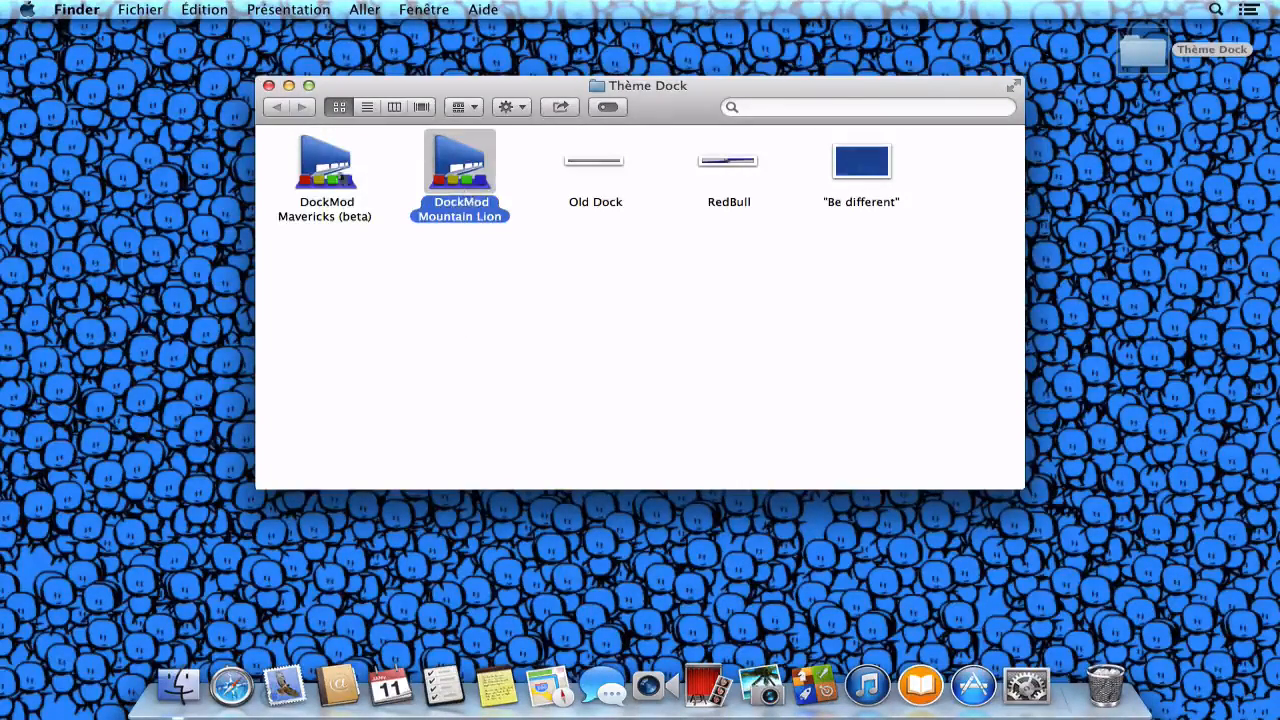
left_click(332, 161)
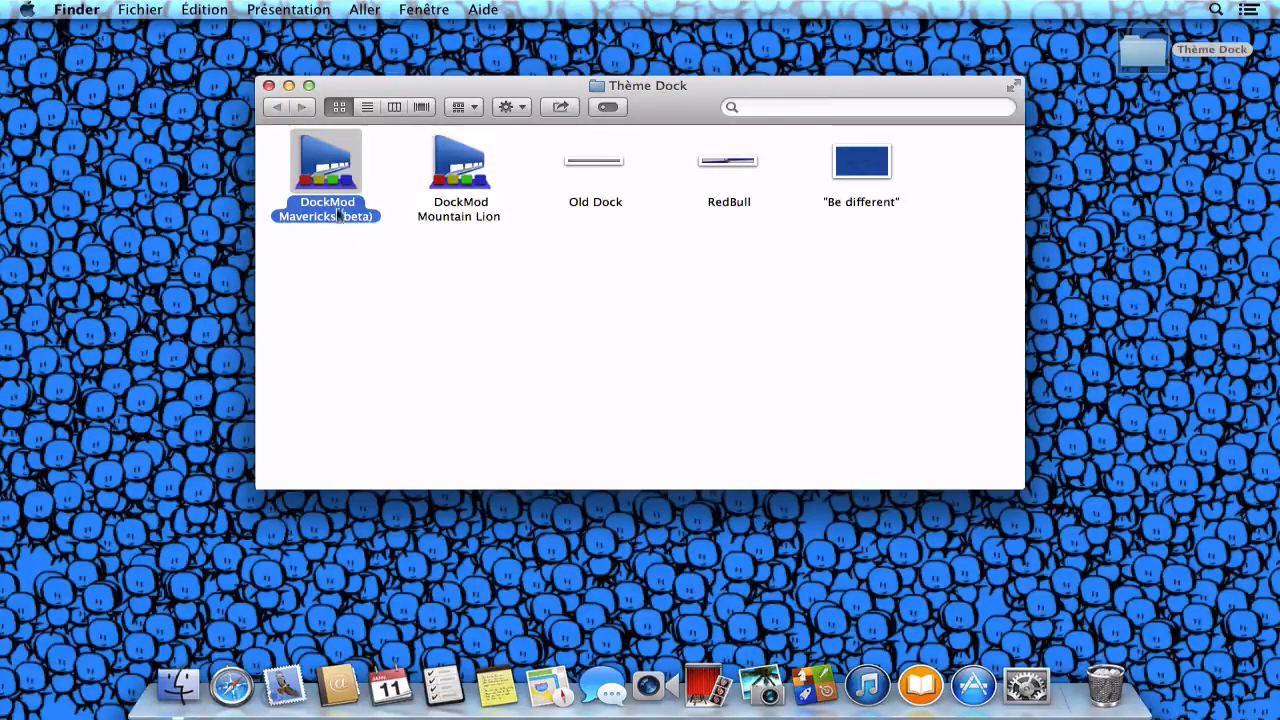
double_click(325, 158)
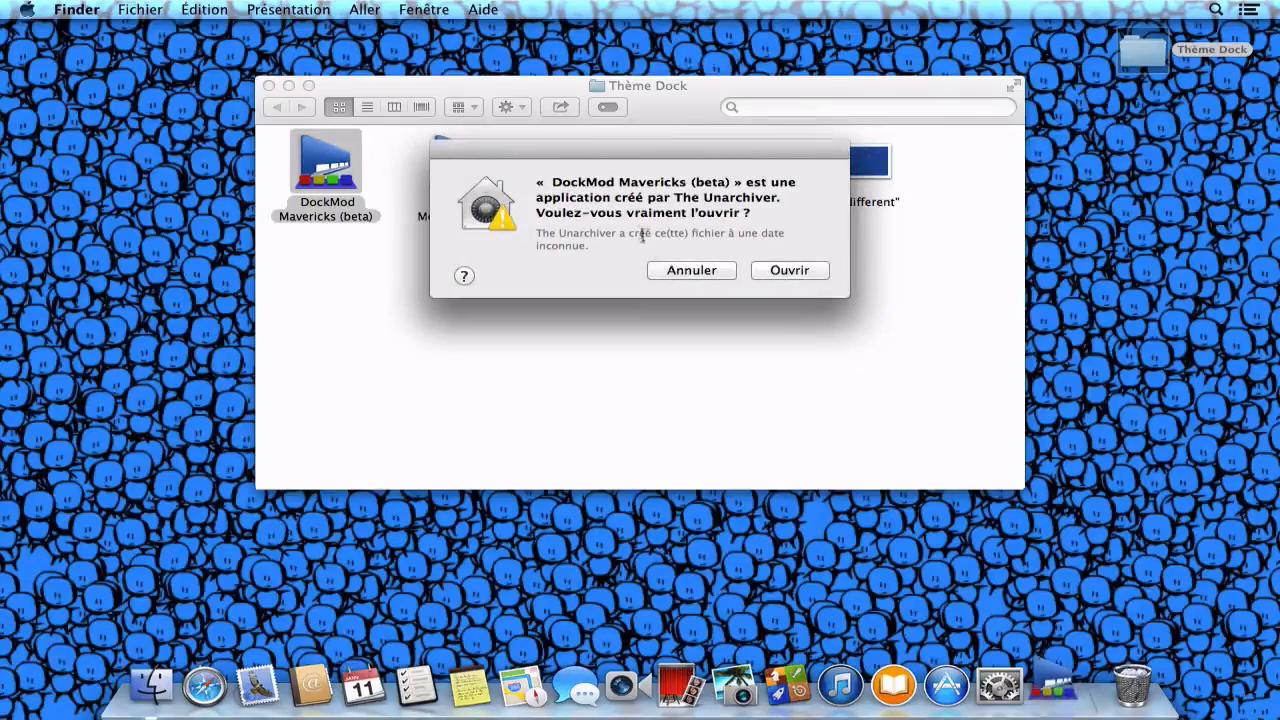
left_click(805, 274)
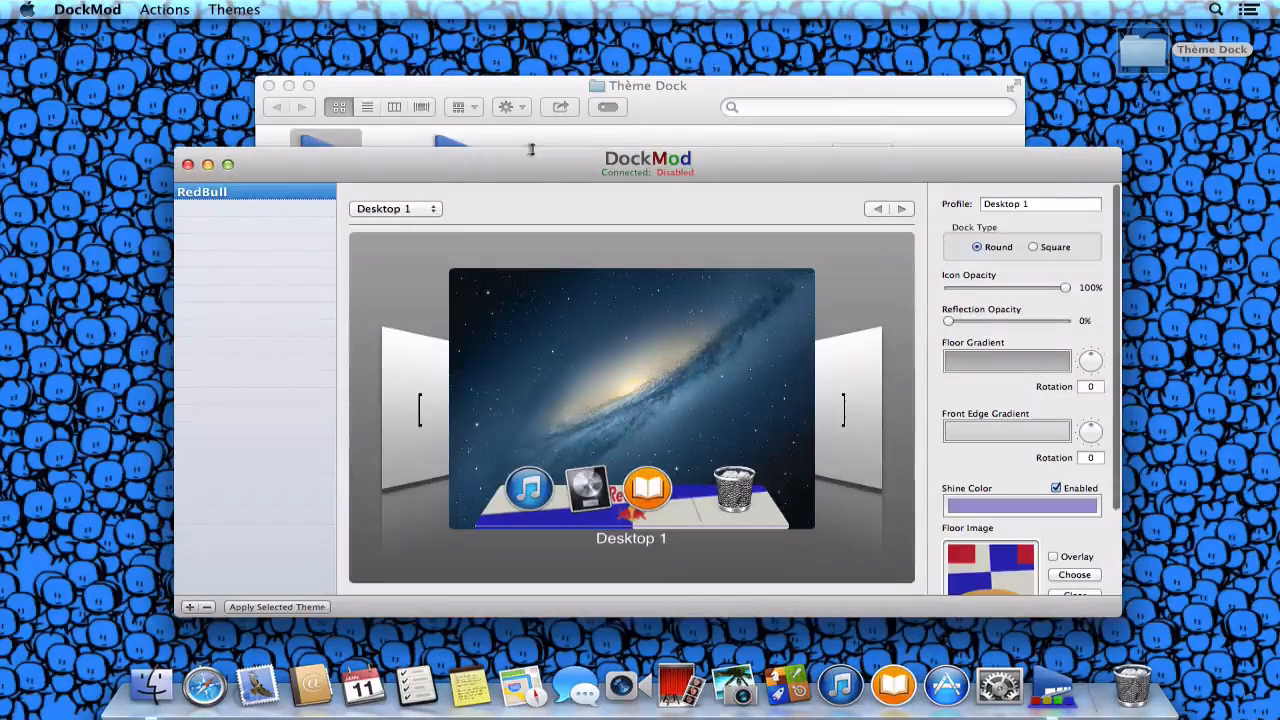
left_click_drag(542, 158, 546, 248)
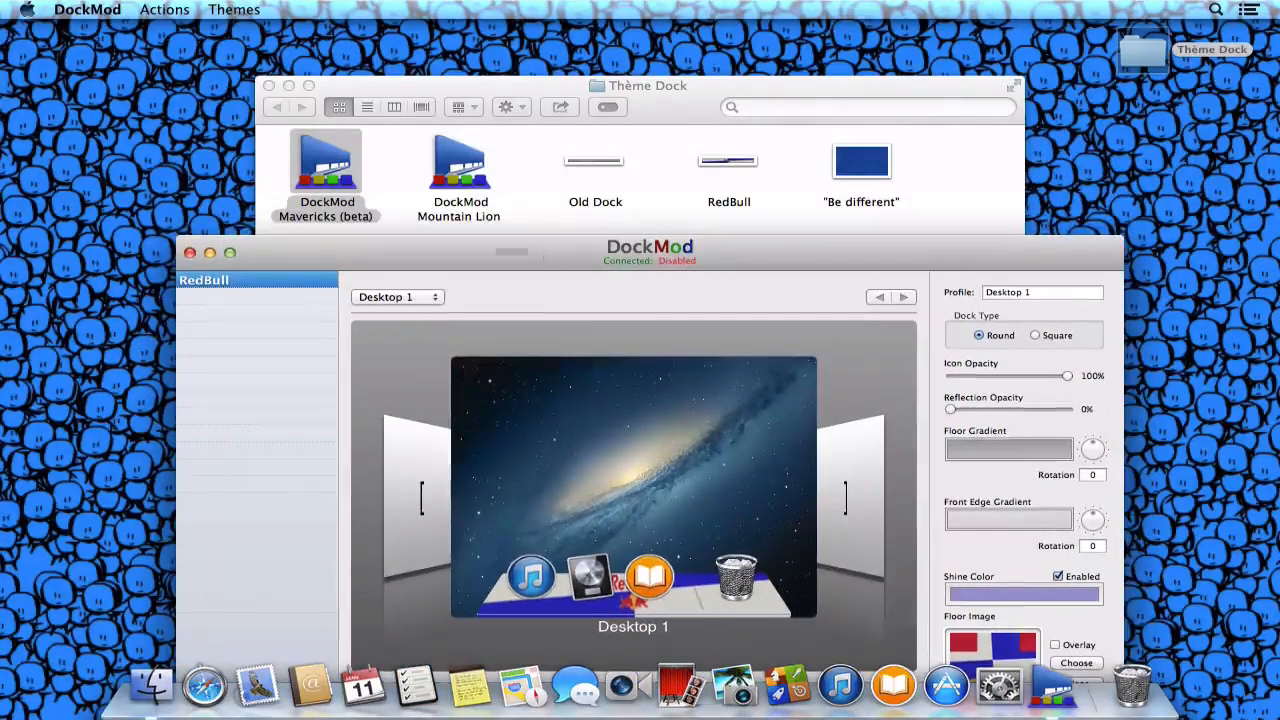
left_click(473, 166)
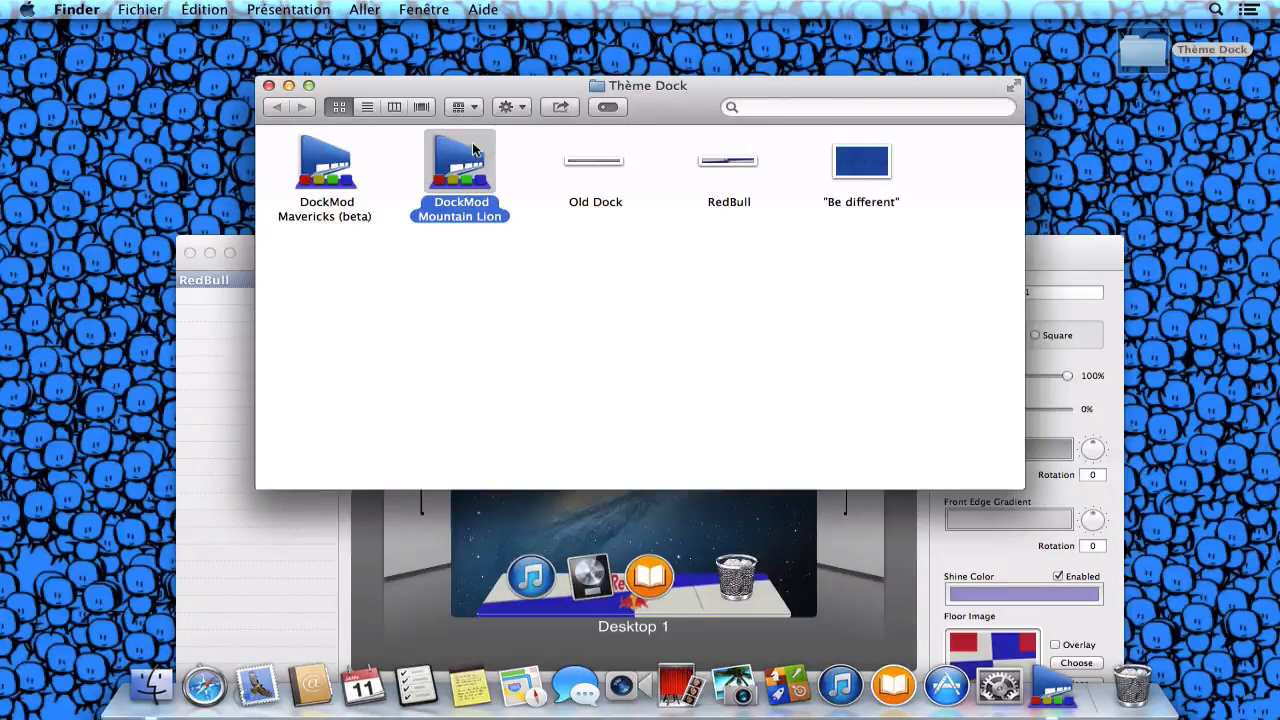
left_click(332, 170)
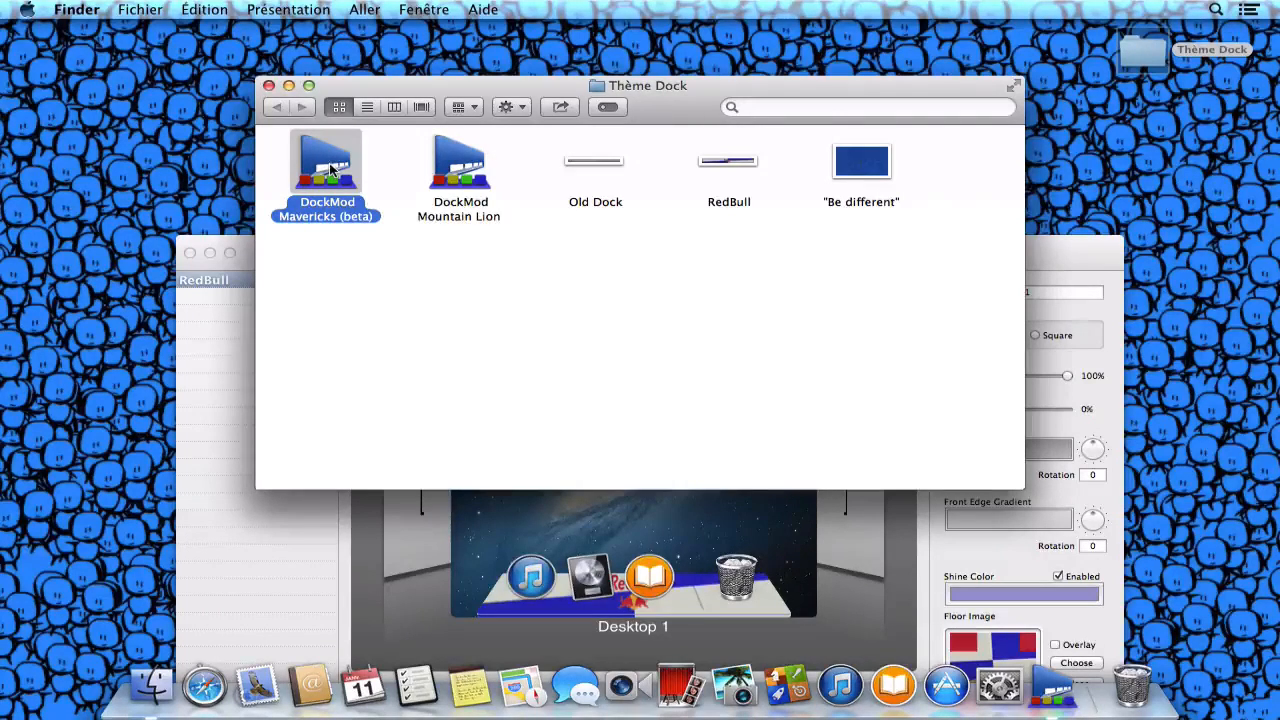
left_click(250, 280)
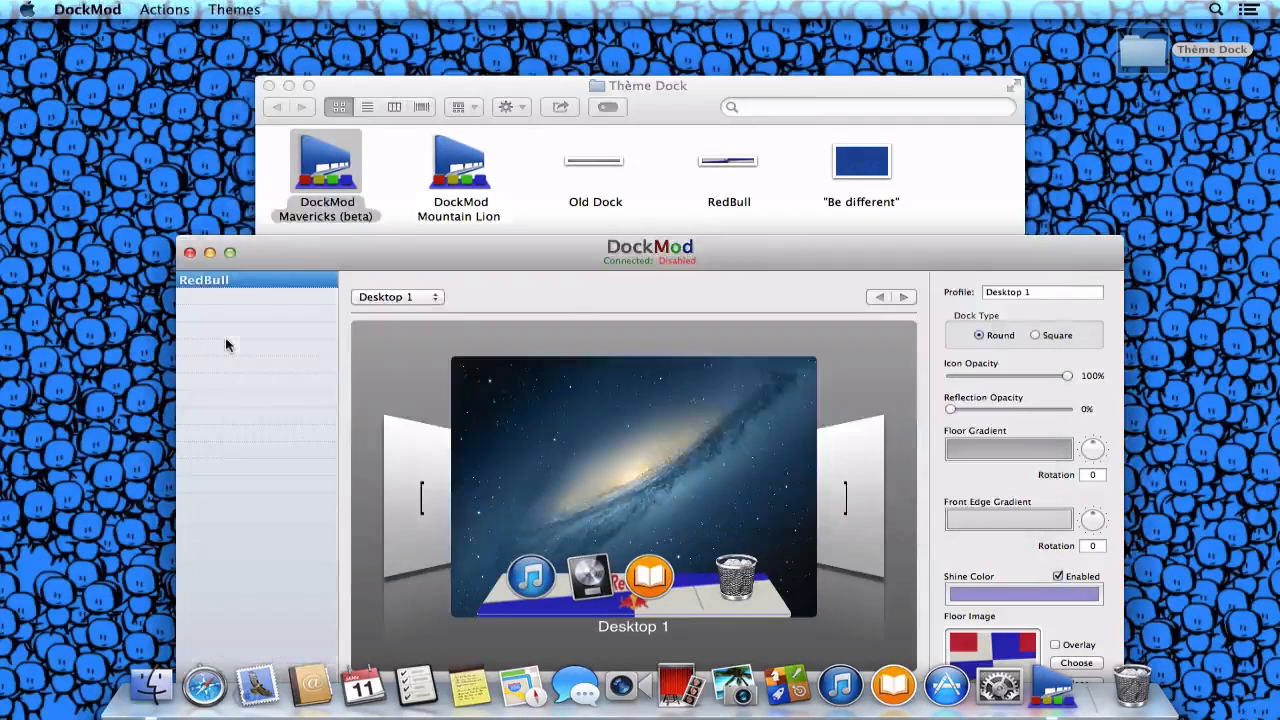
Move the DockMod window up to uncover its lower edge, then delete the RedBull theme and add a new one
left_click_drag(443, 250, 446, 91)
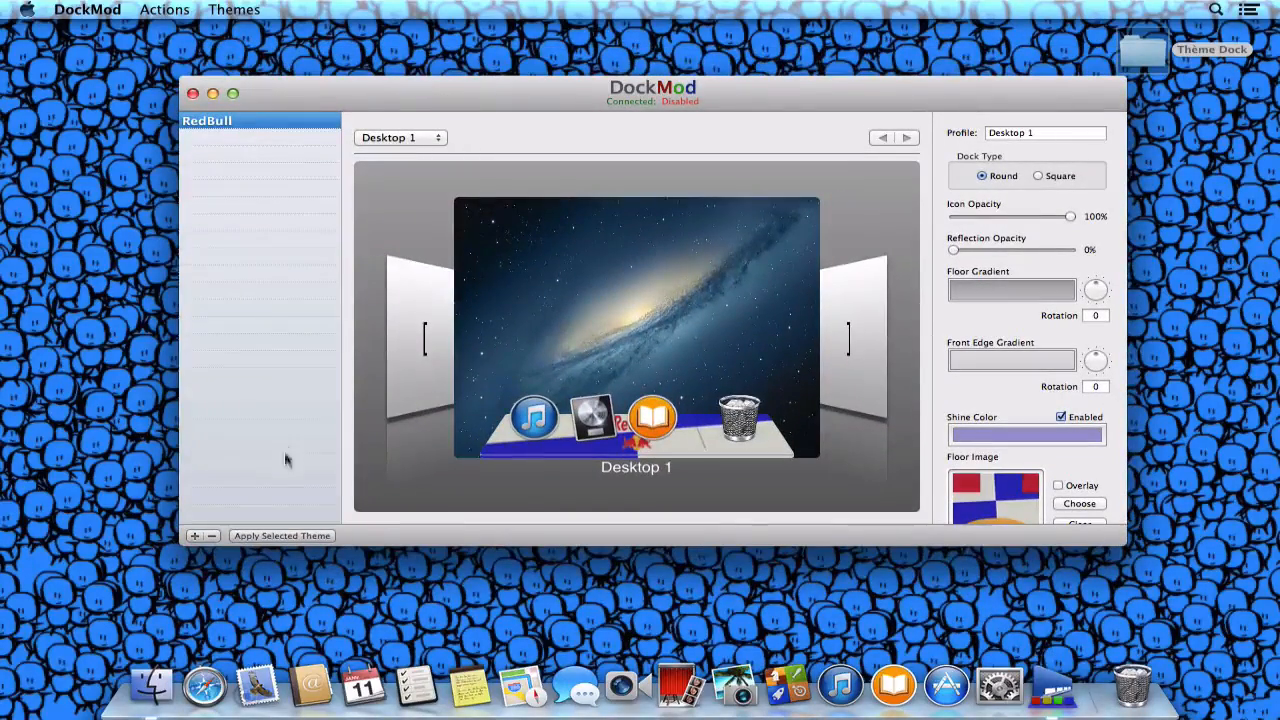
left_click(212, 536)
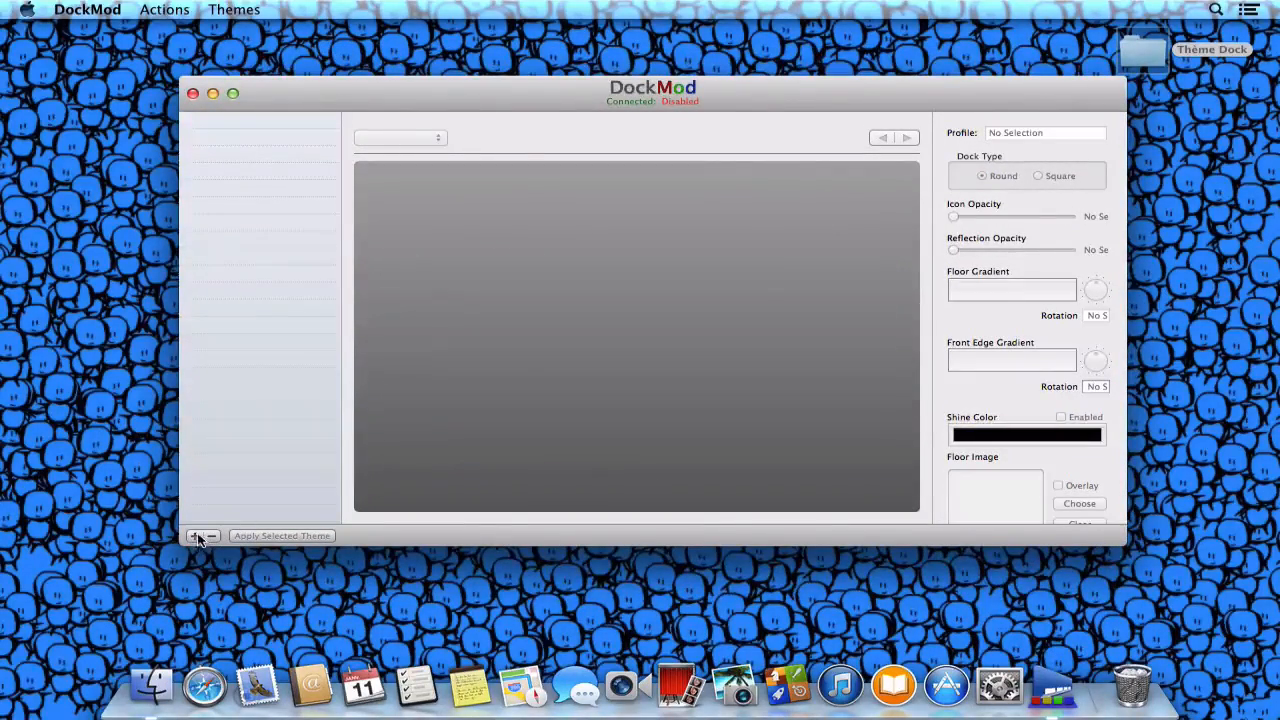
left_click(195, 536)
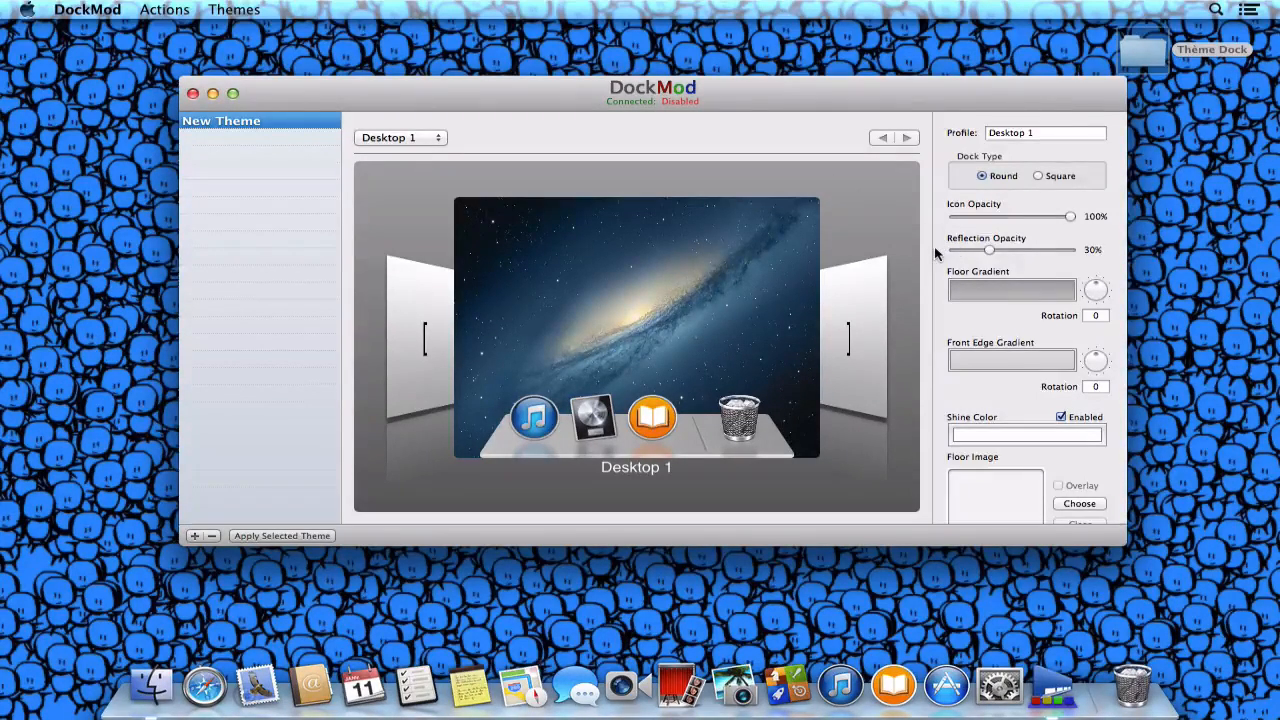
scroll(935, 254, "down", 5)
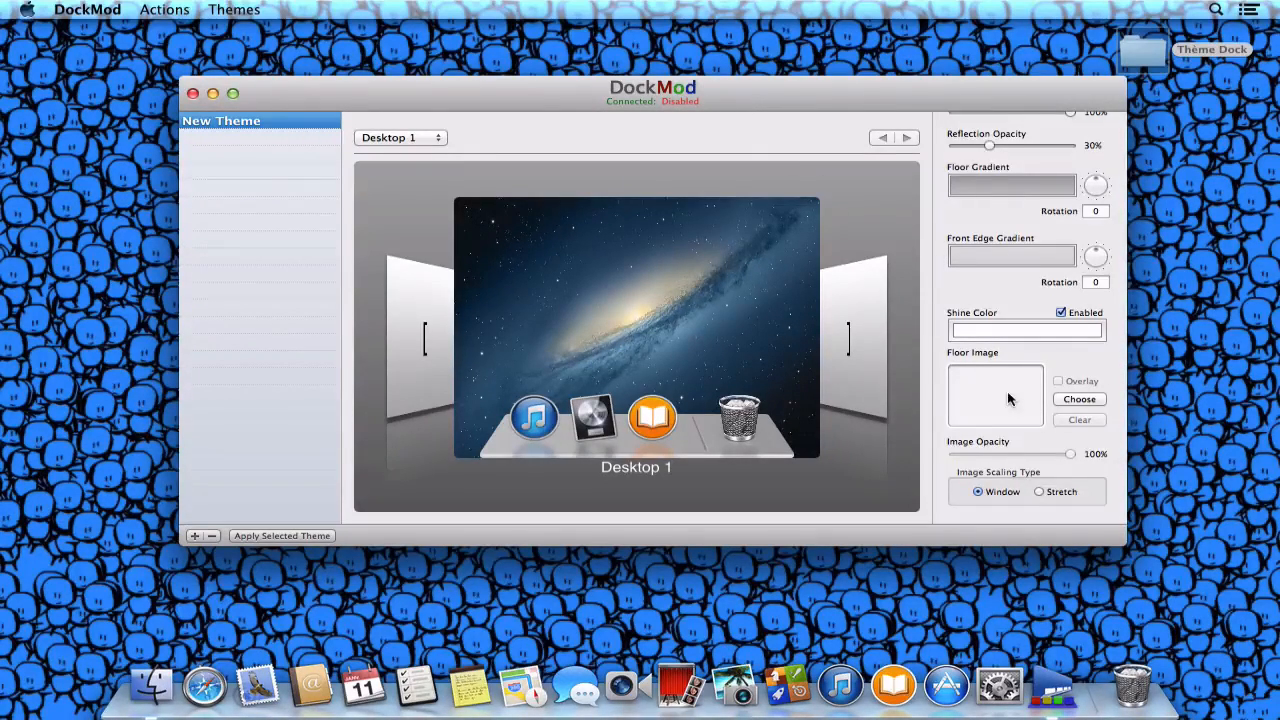
scroll(1009, 398, "up", 5)
scroll(1040, 404, "down", 3)
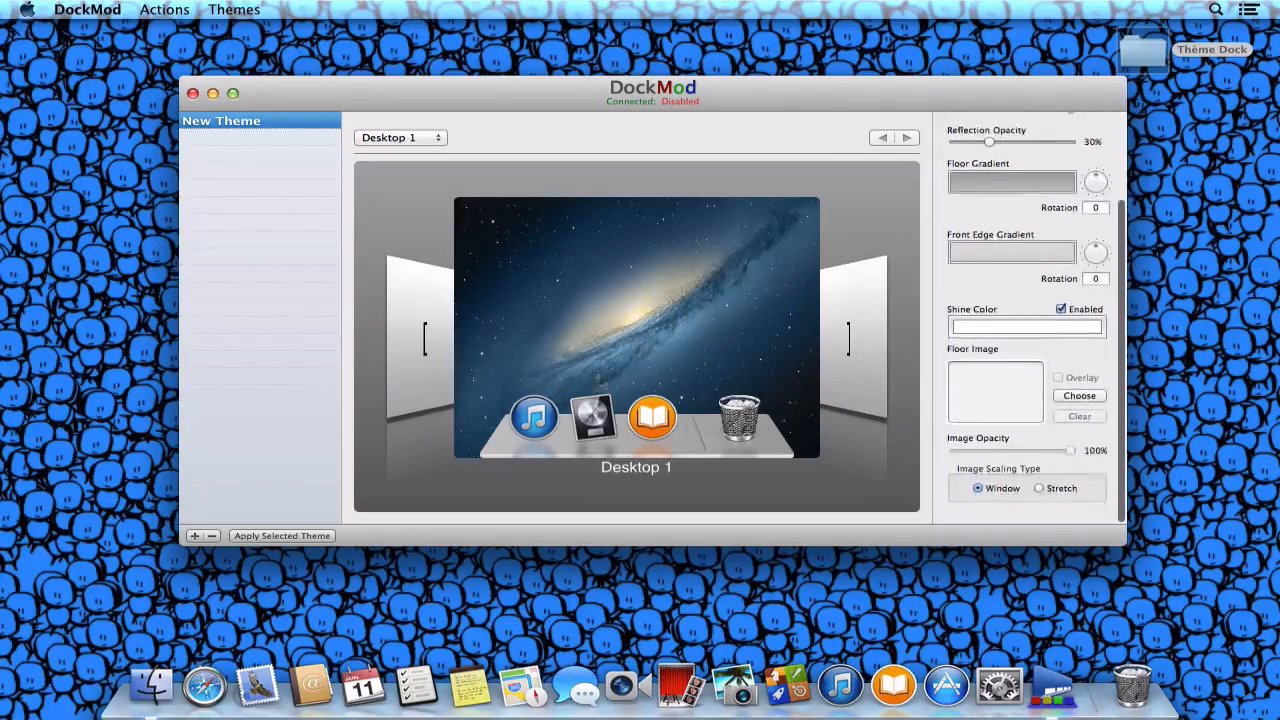
left_click(1017, 380)
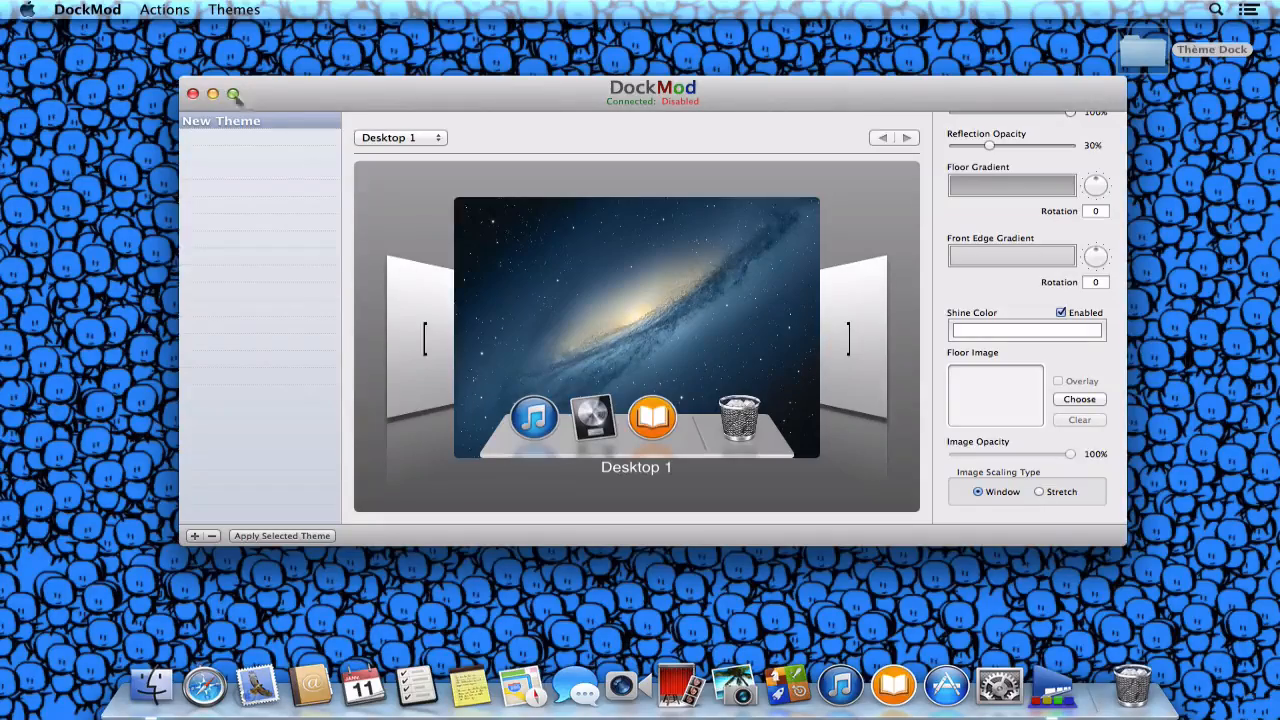
Enable DockMod so that its themes take effect on the Dock
left_click(172, 9)
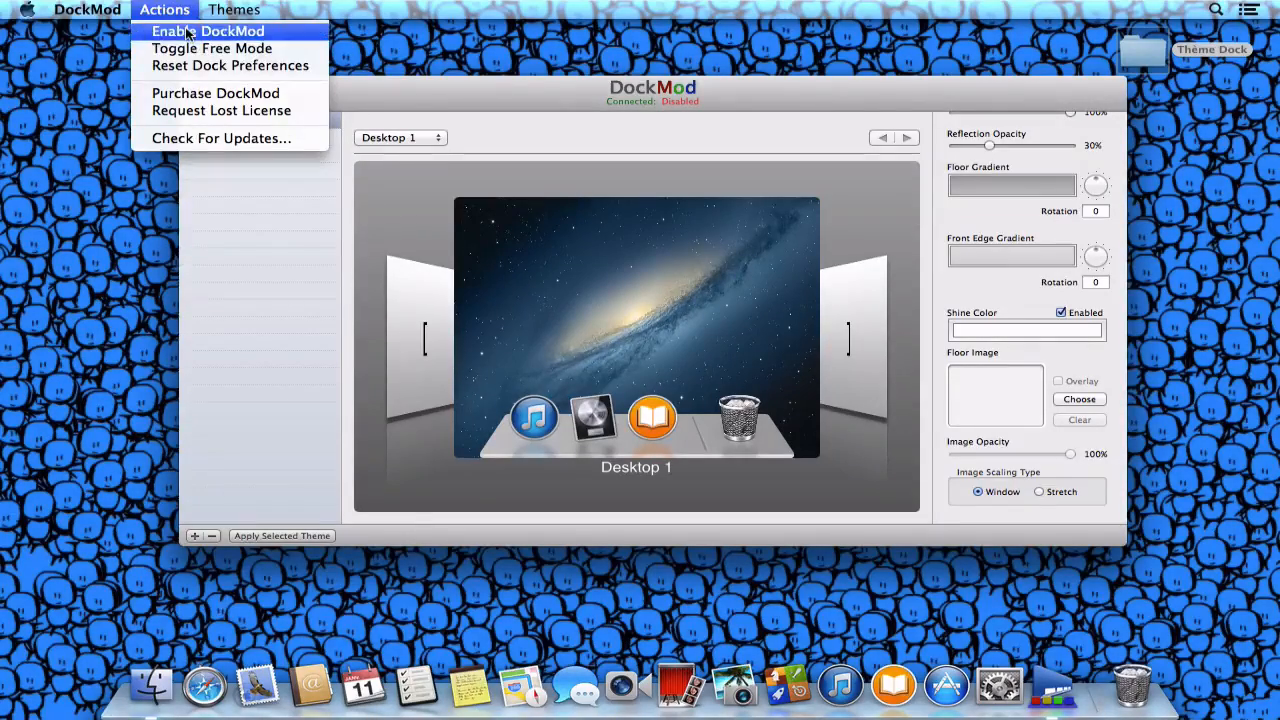
left_click(190, 32)
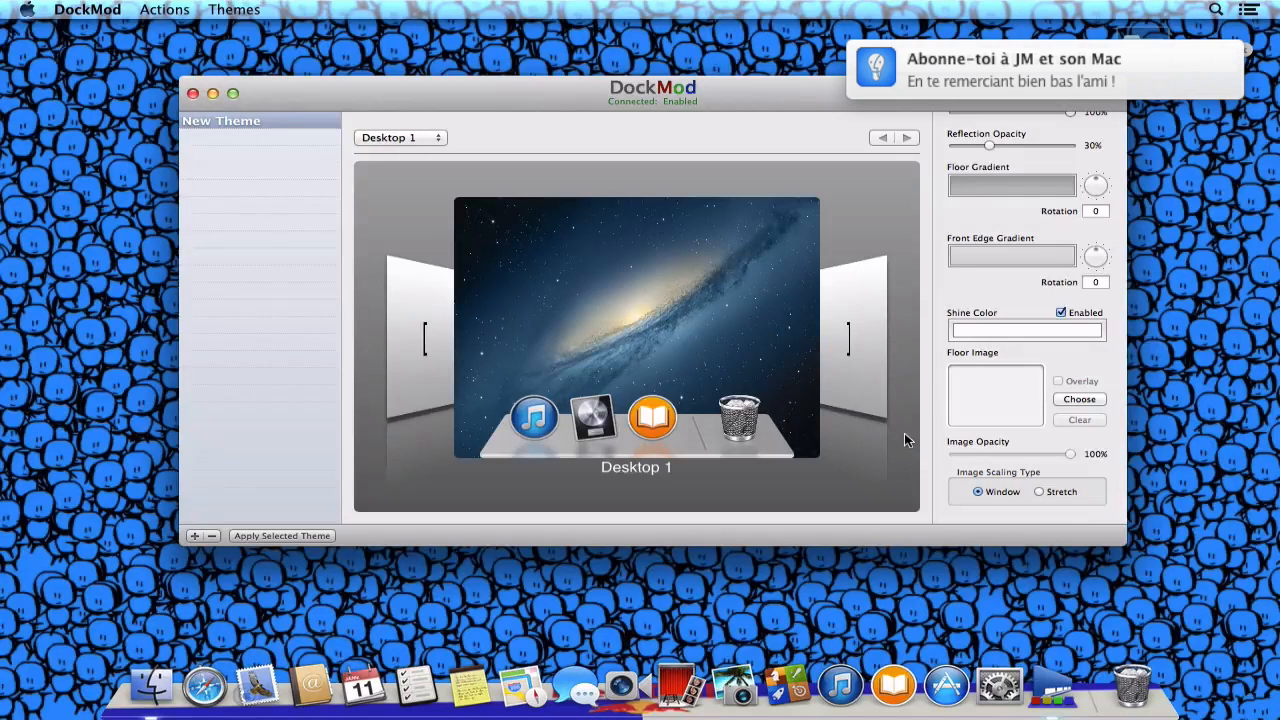
Set the new theme's floor image to Old Dock from the Thème Dock folder on the desktop (Bureau)
left_click(1071, 400)
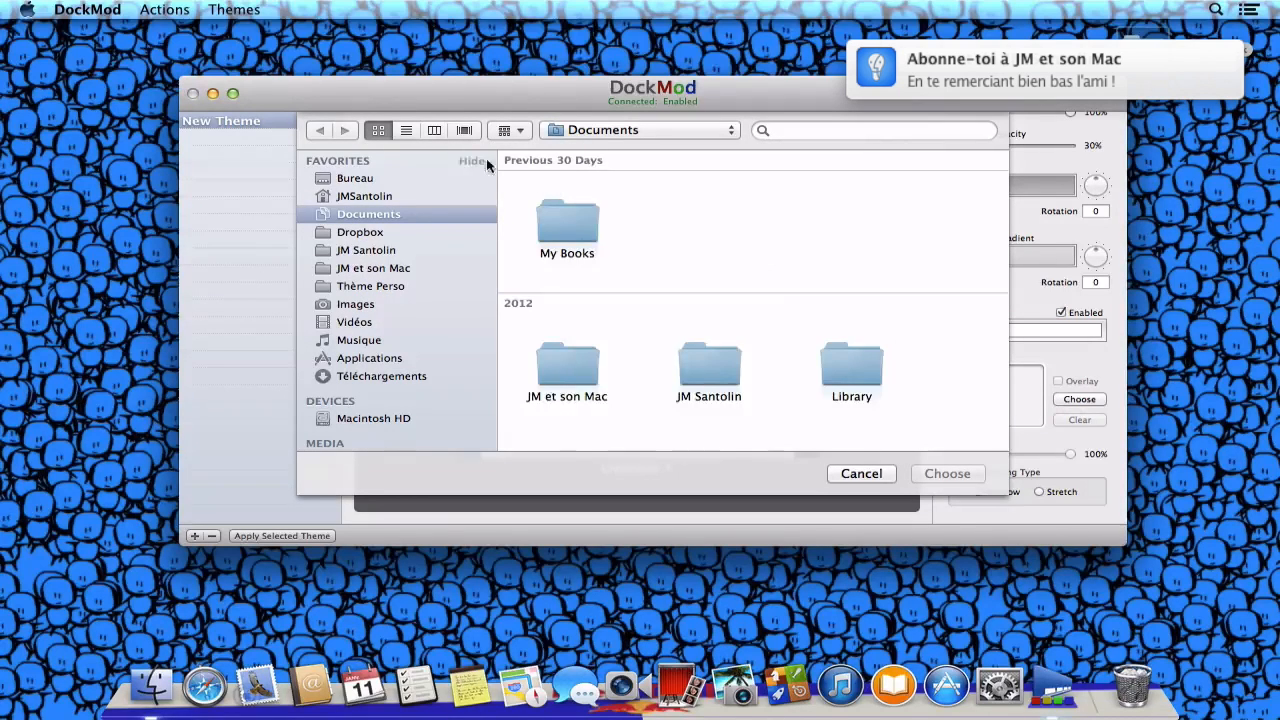
left_click(413, 176)
left_click(568, 225)
double_click(568, 222)
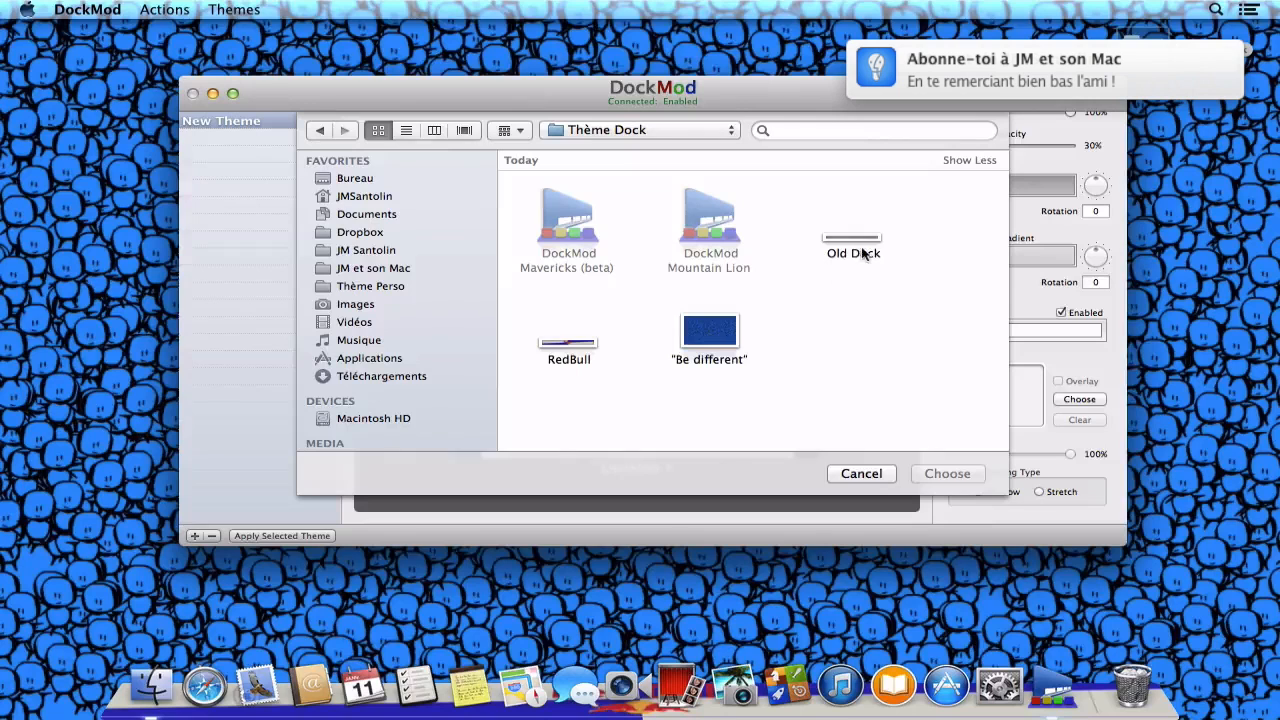
left_click(729, 318)
left_click(668, 404)
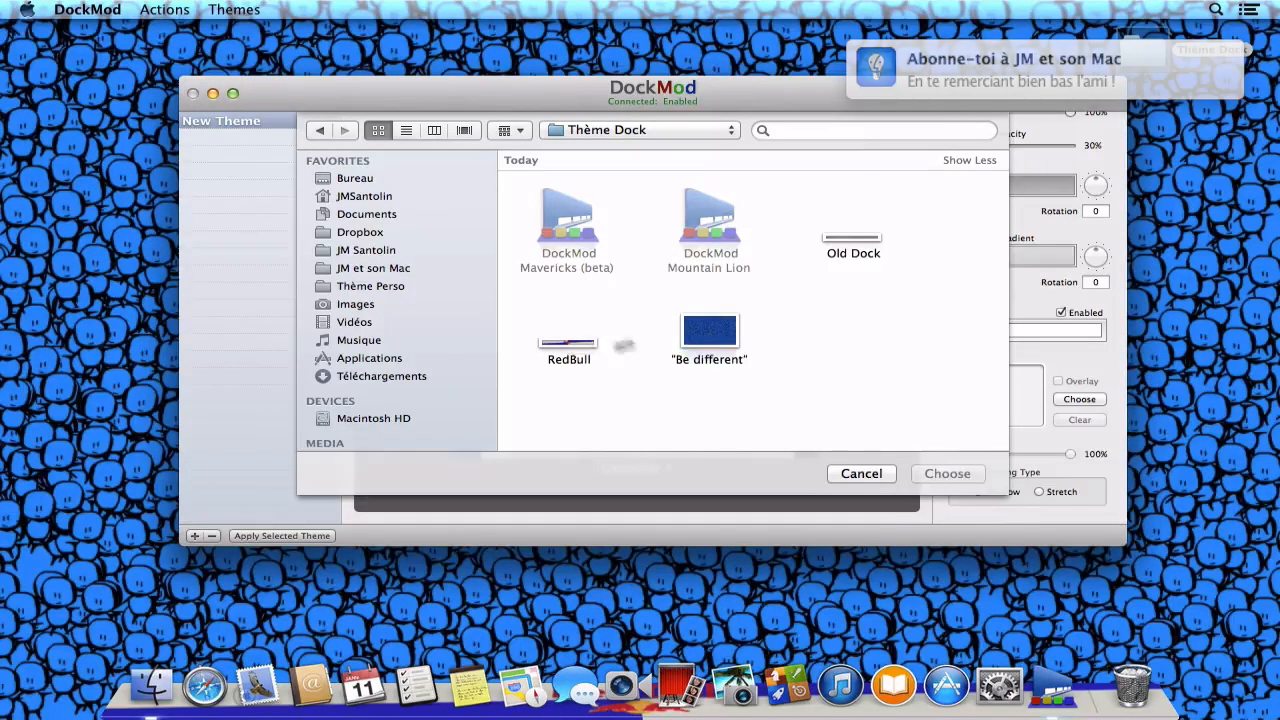
left_click(870, 242)
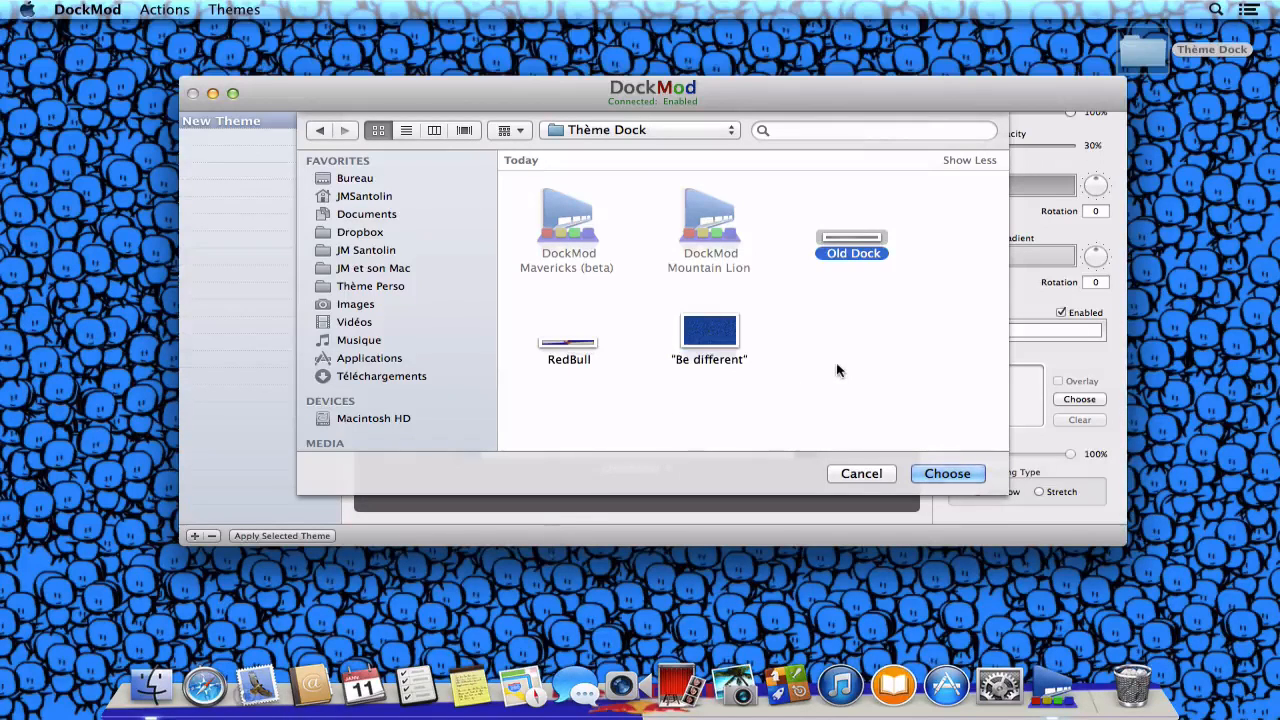
key("Return")
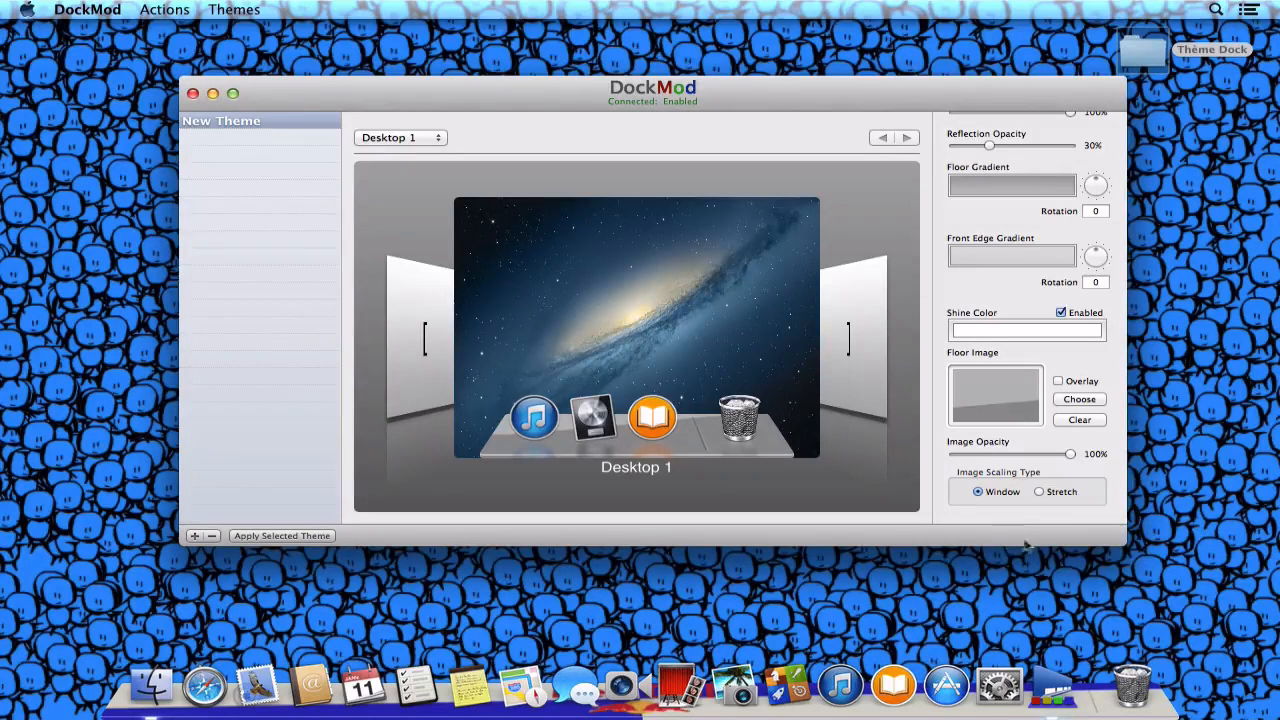
Set the theme's image scaling type to Stretch and its dock type to Square
left_click(1040, 492)
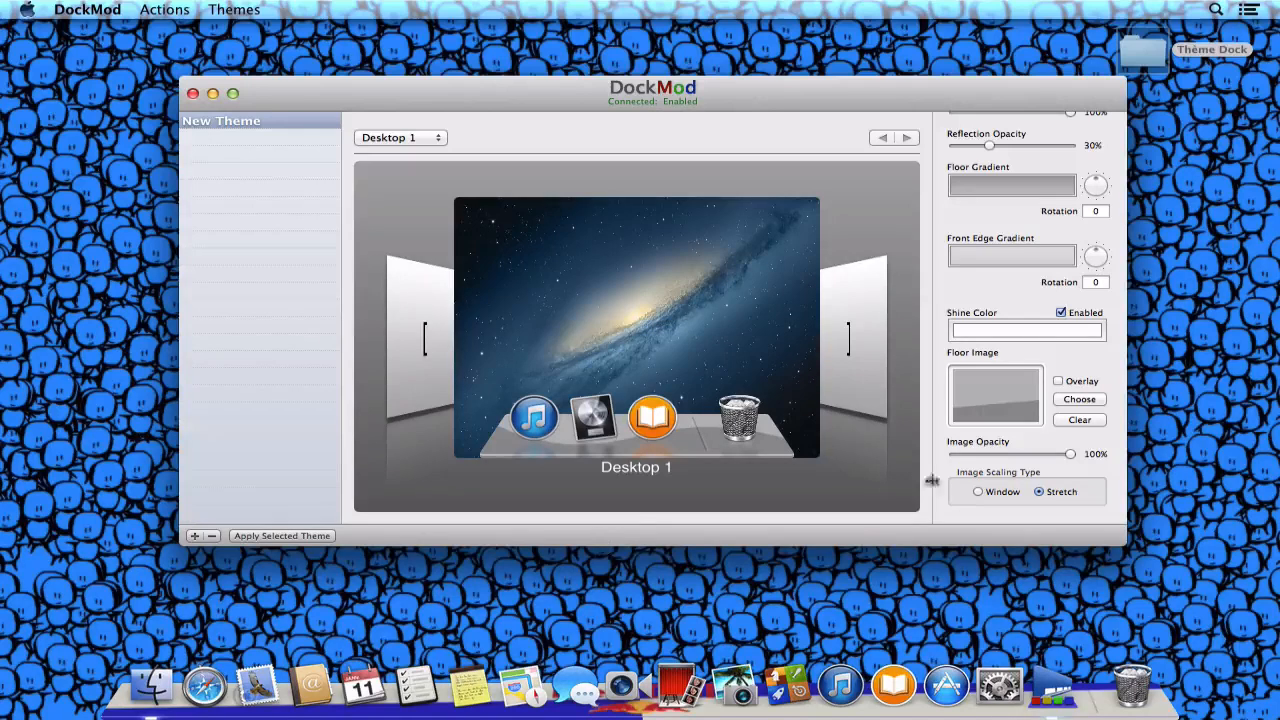
scroll(938, 373, "up", 5)
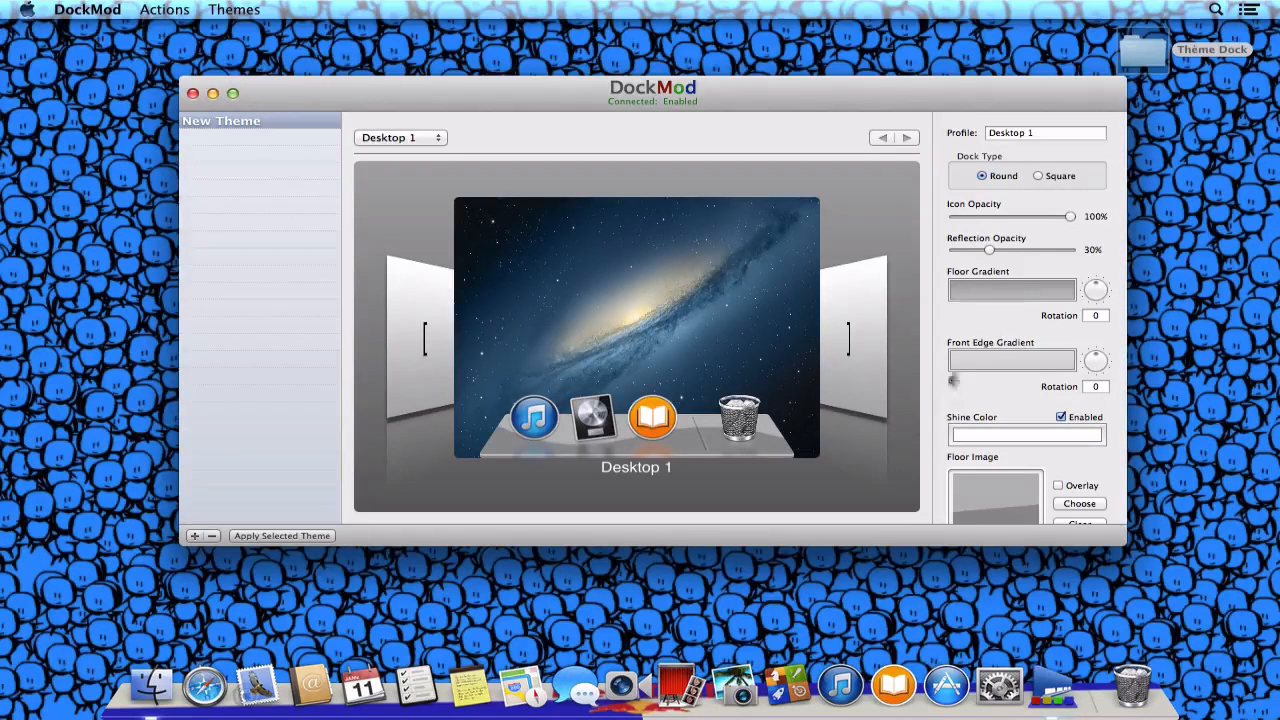
left_click(1055, 178)
Set the theme's reflection opacity to 32% and apply the selected theme to the Dock
scroll(963, 376, "down", 1)
scroll(963, 376, "down", 3)
scroll(963, 376, "up", 3)
mouse_move(988, 252)
left_mouse_down()
mouse_move(1045, 249)
mouse_move(990, 250)
left_mouse_up()
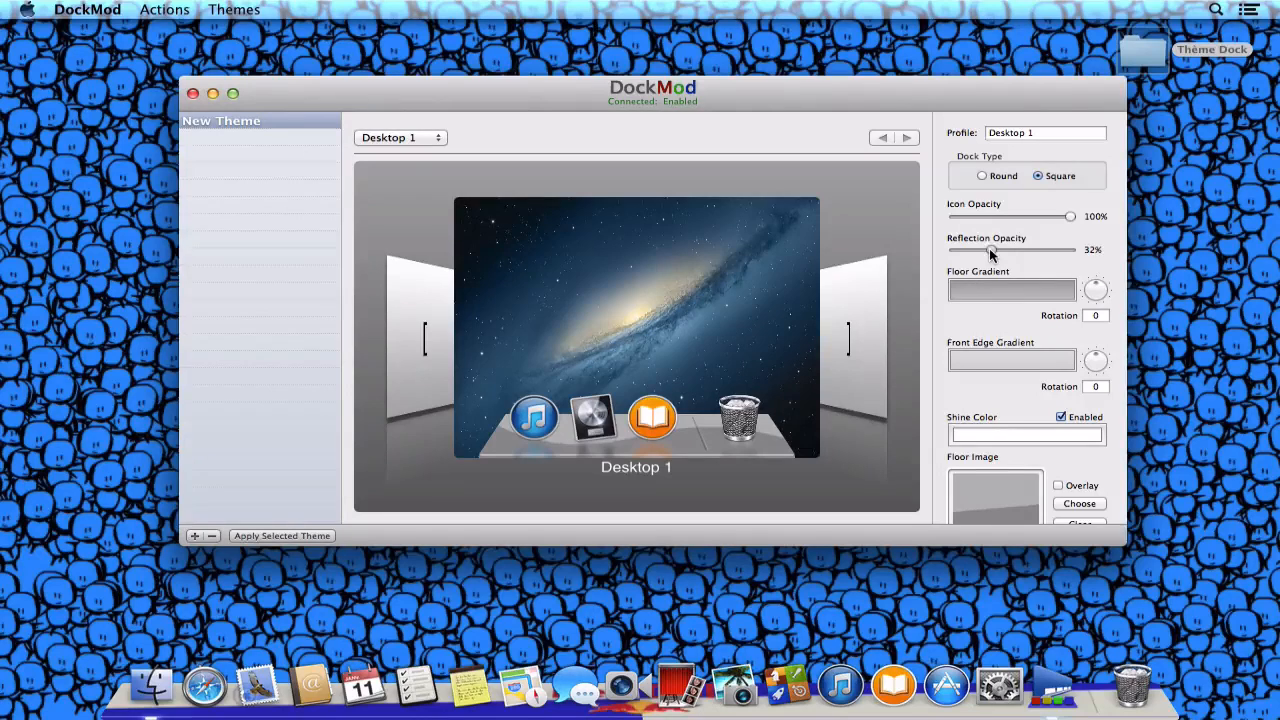
left_click(312, 537)
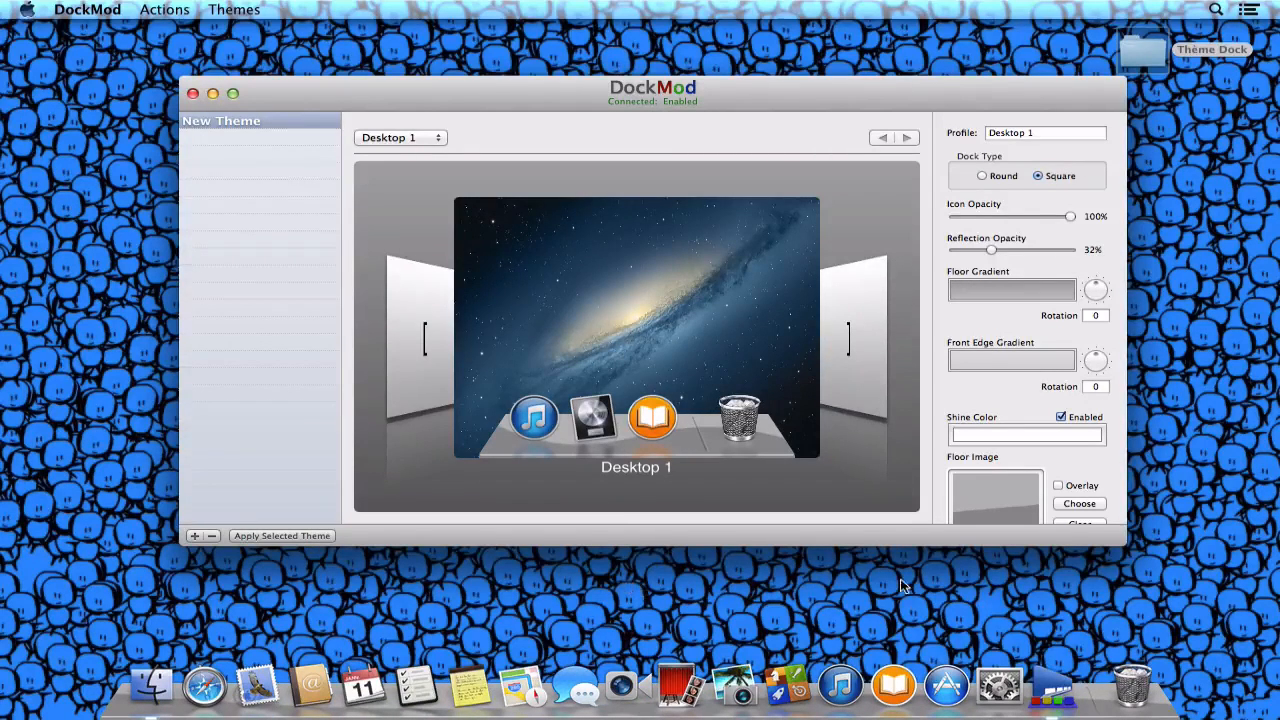
scroll(1048, 382, "down", 3)
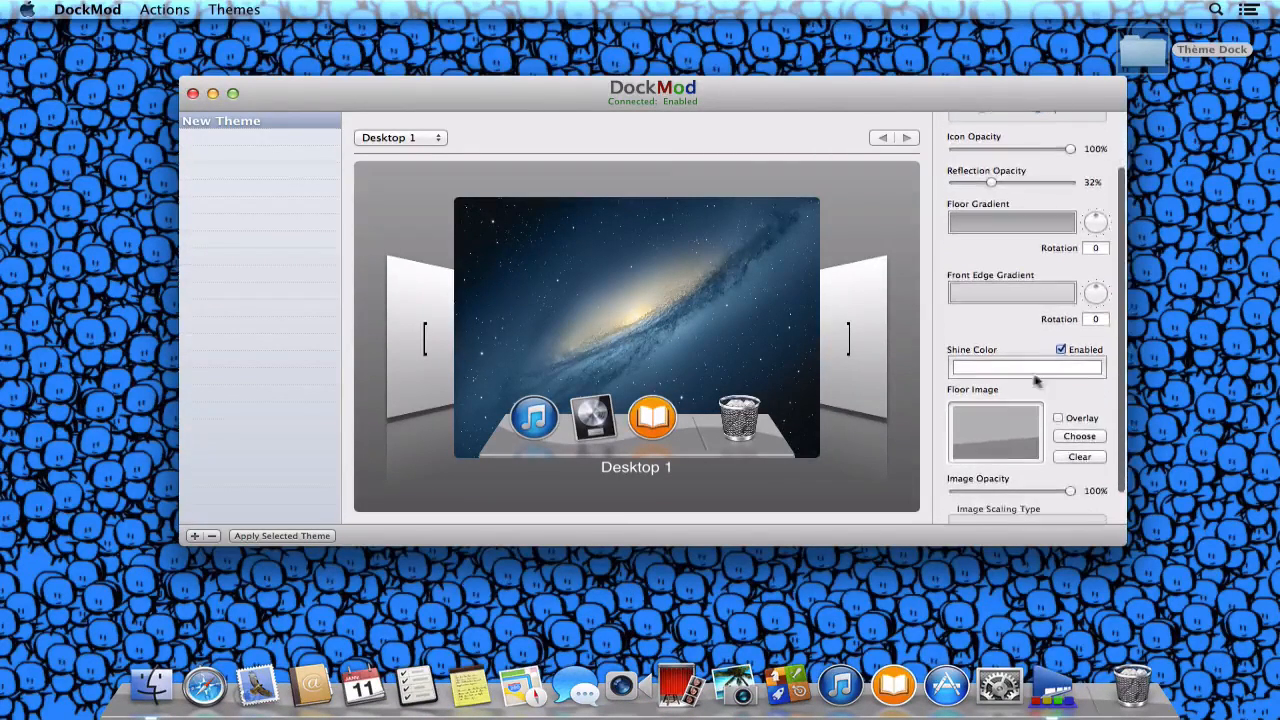
Set the theme's shine color to a dark gray from the saved grey swatch, with brightness reduced to 41%
left_click(1022, 369)
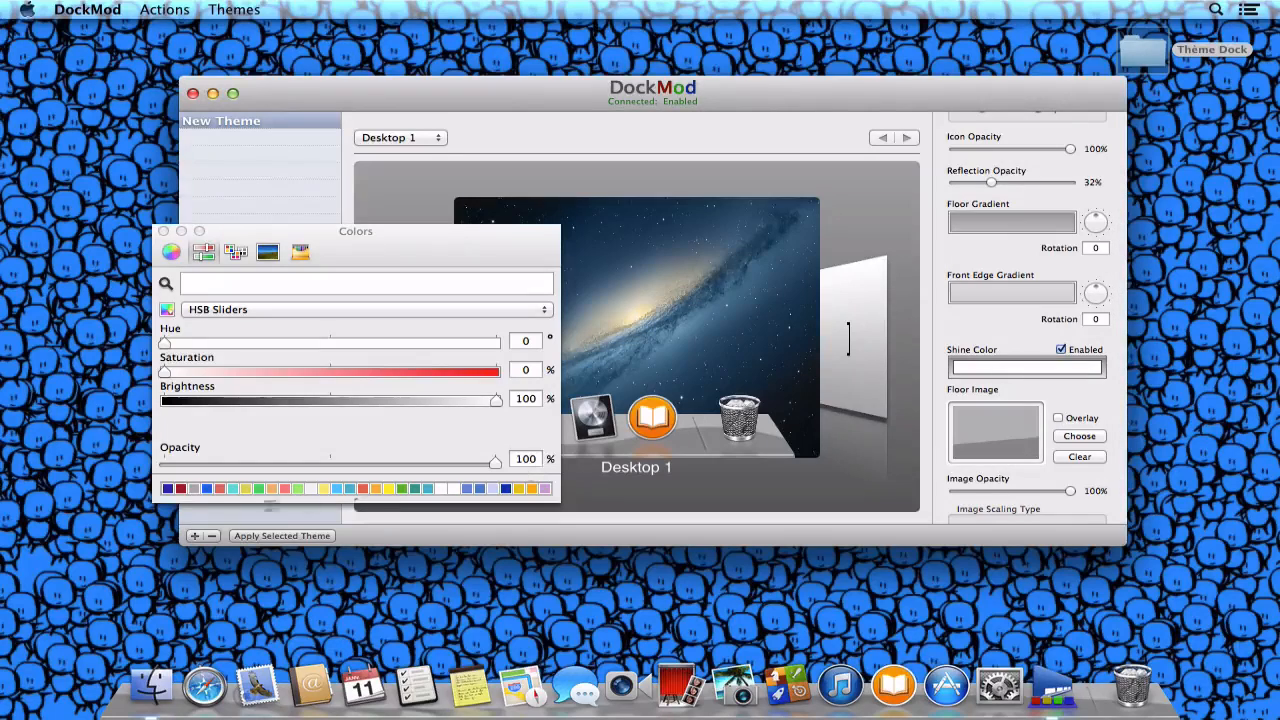
left_click(193, 489)
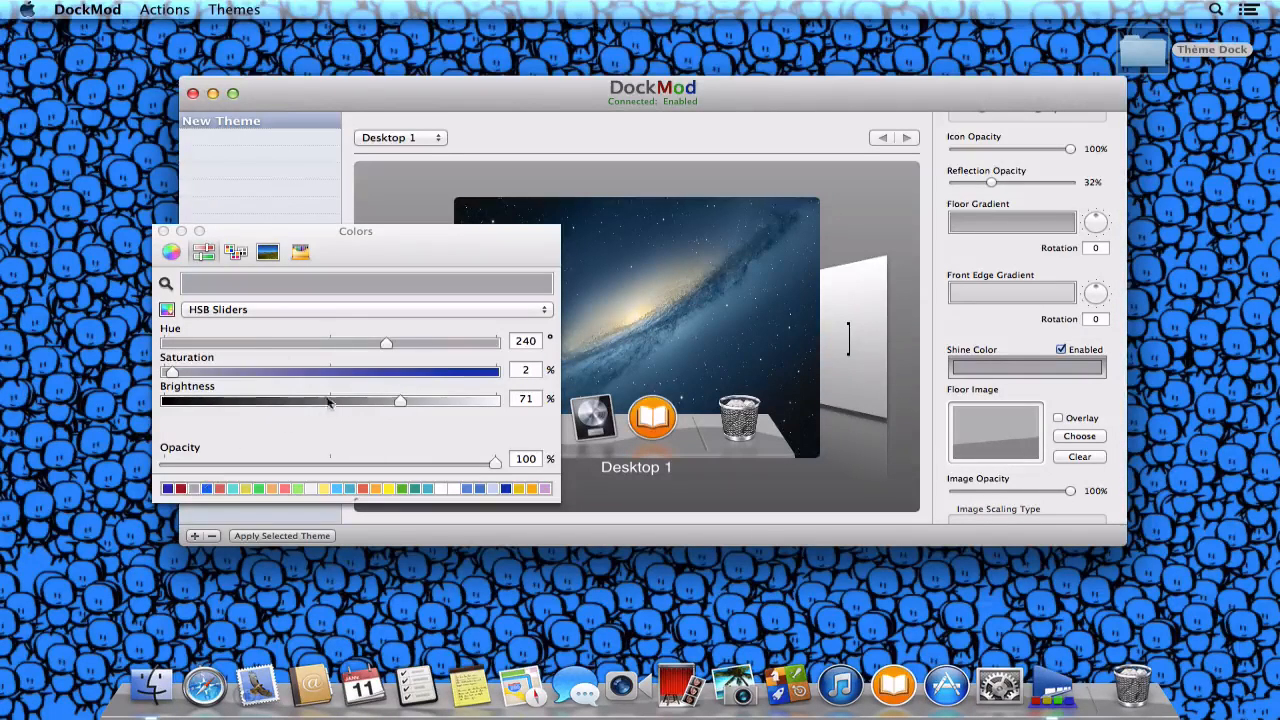
left_click_drag(399, 401, 332, 404)
left_click(164, 231)
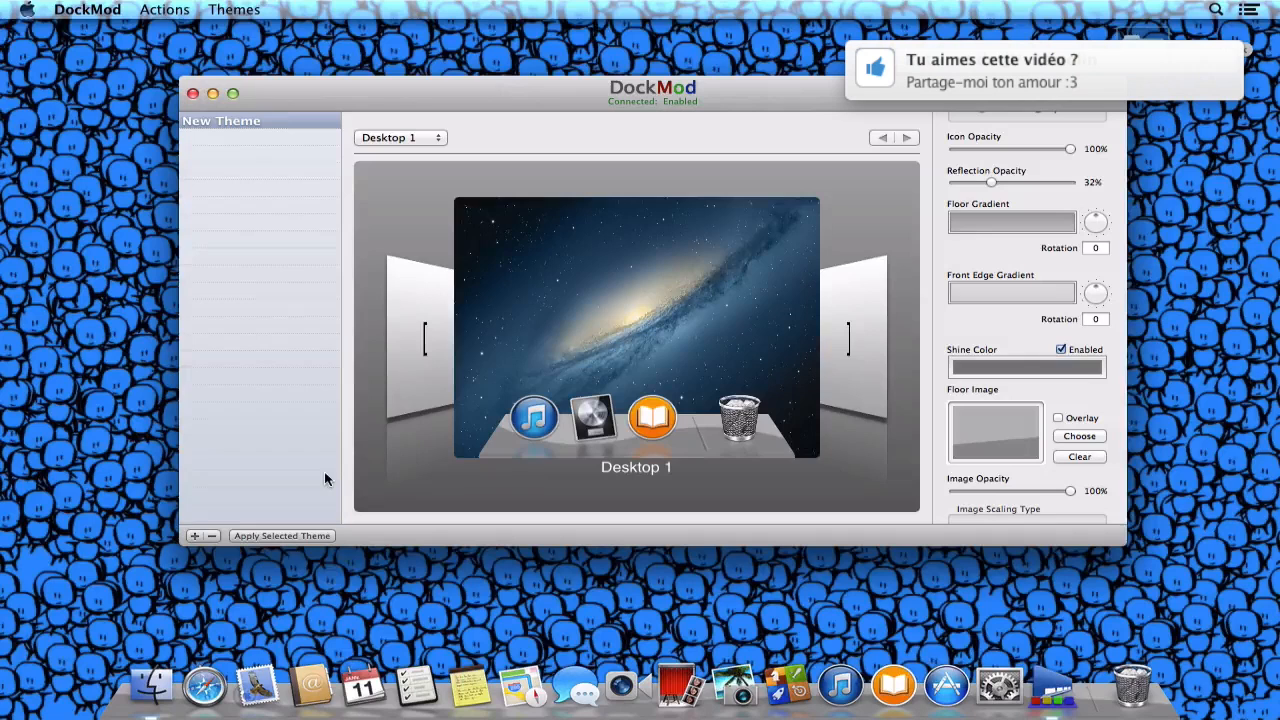
left_click(1033, 369)
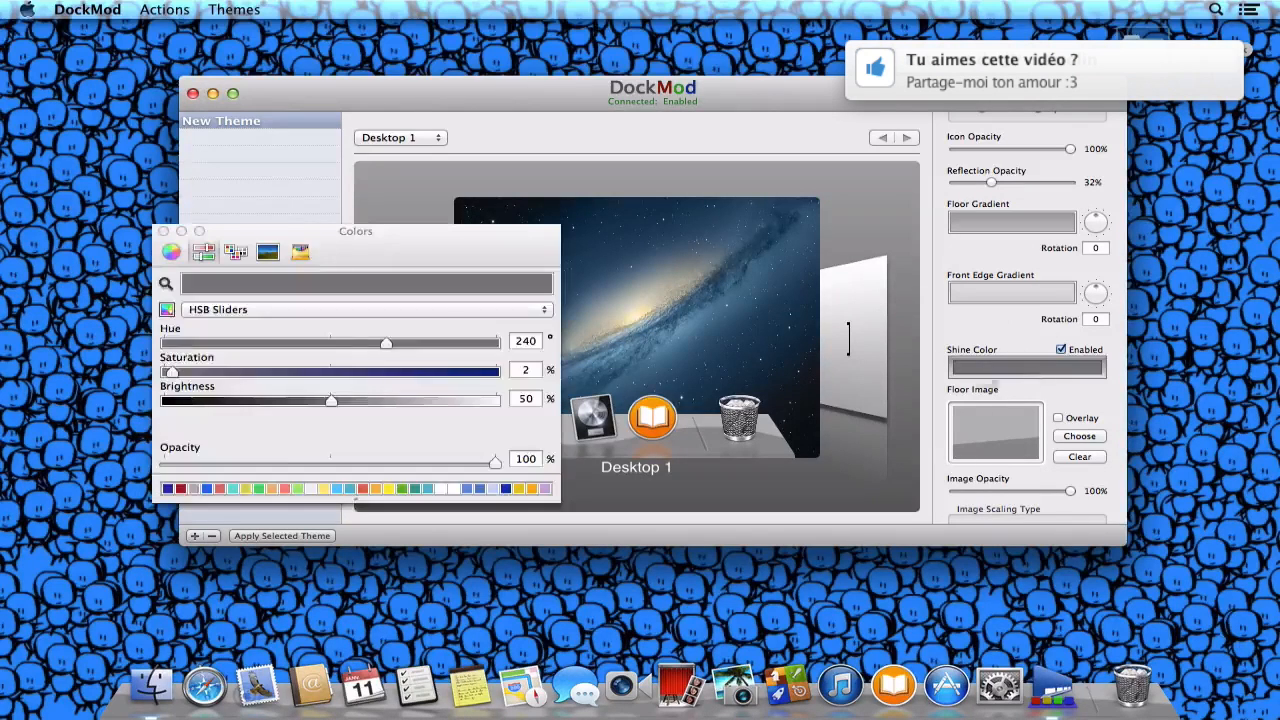
left_click_drag(331, 400, 301, 402)
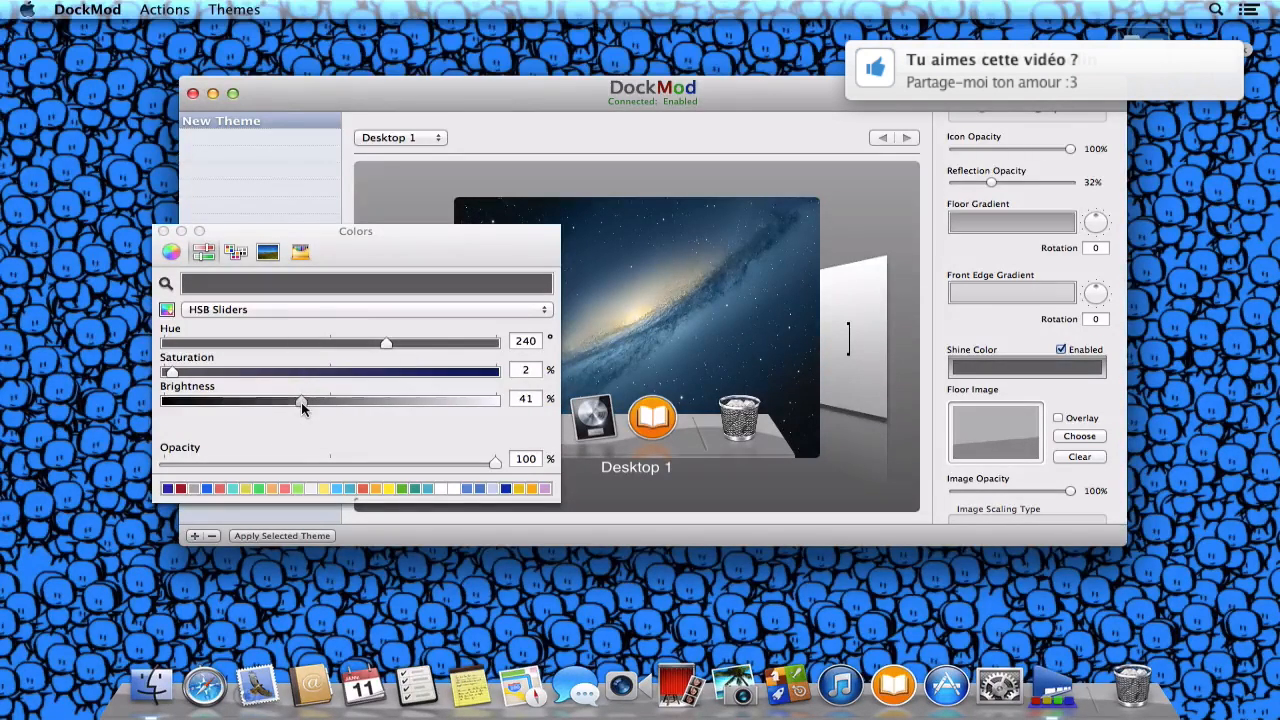
left_click(163, 231)
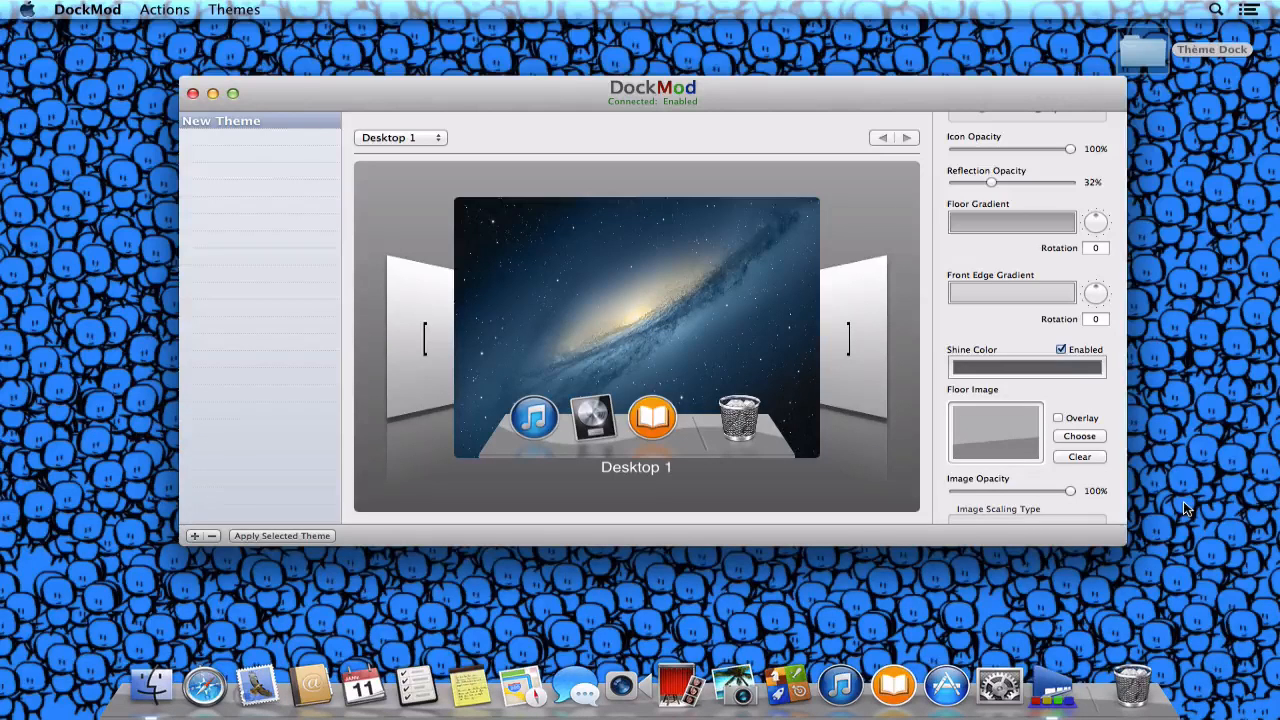
Set the floor image opacity to 90% and apply the selected theme to the Dock
left_click(1057, 419)
scroll(1043, 456, "down", 2)
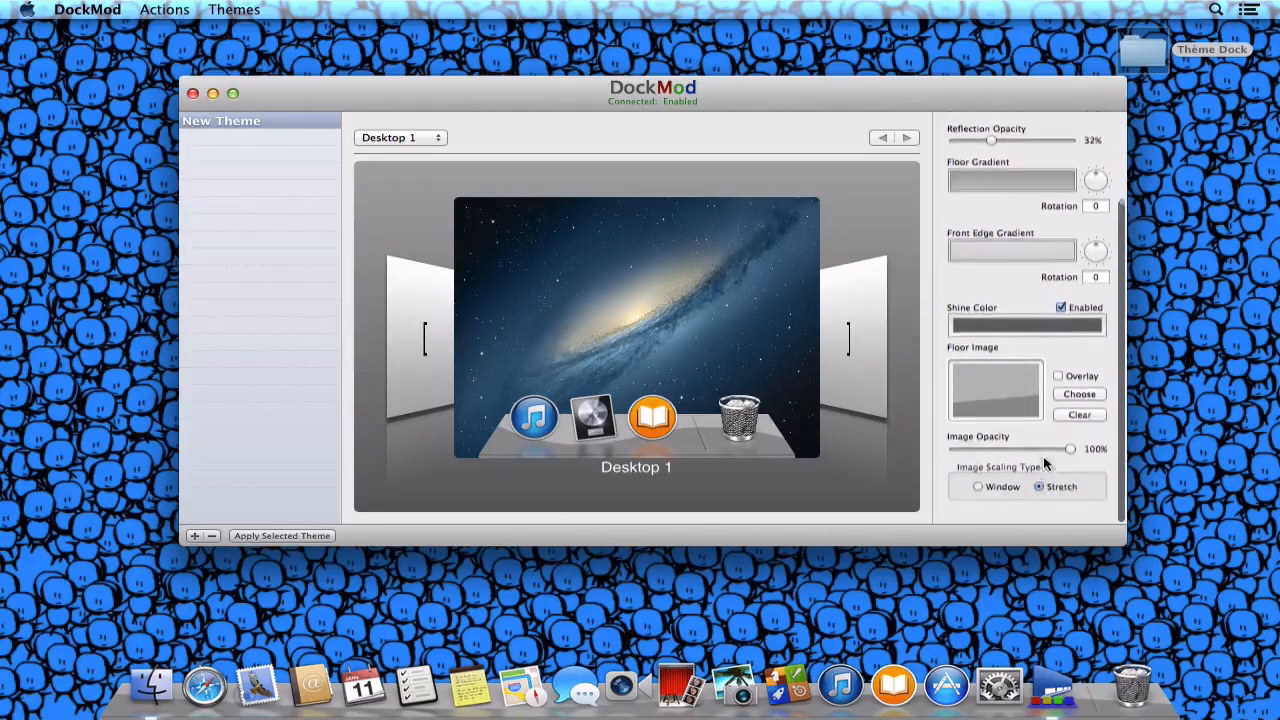
left_click_drag(1070, 454, 1041, 453)
left_click(306, 537)
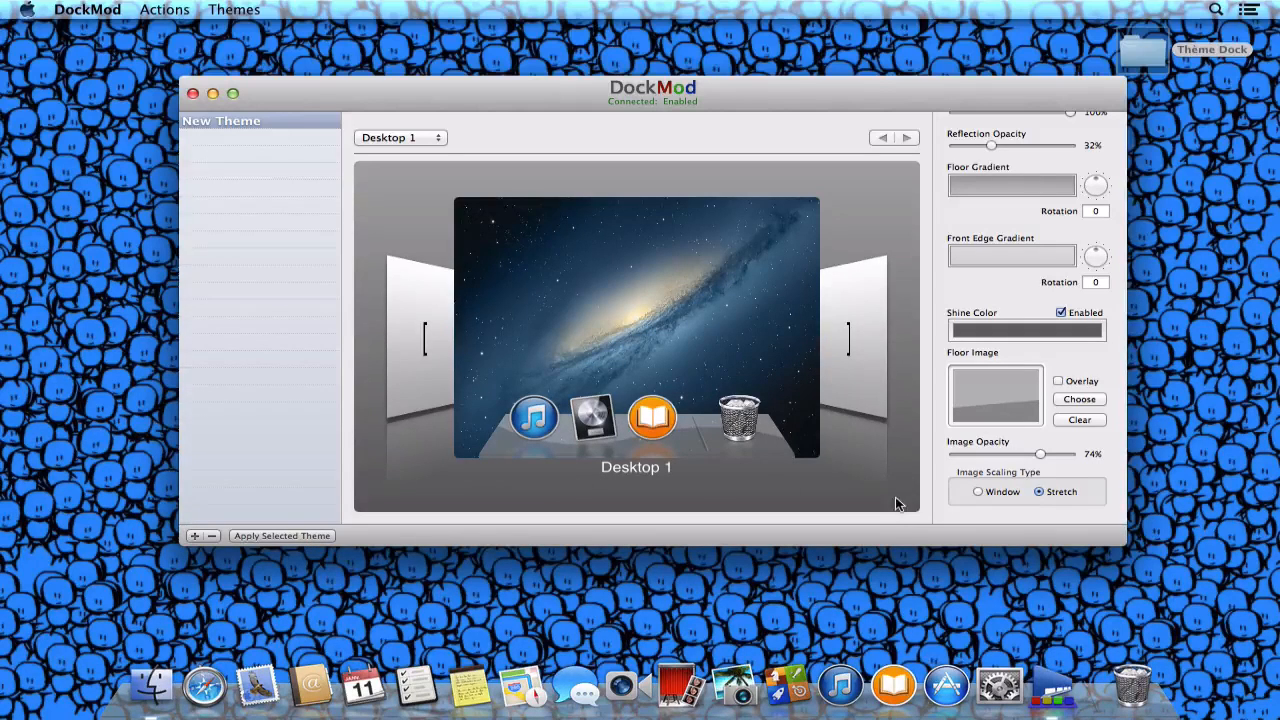
left_click_drag(1040, 454, 1054, 454)
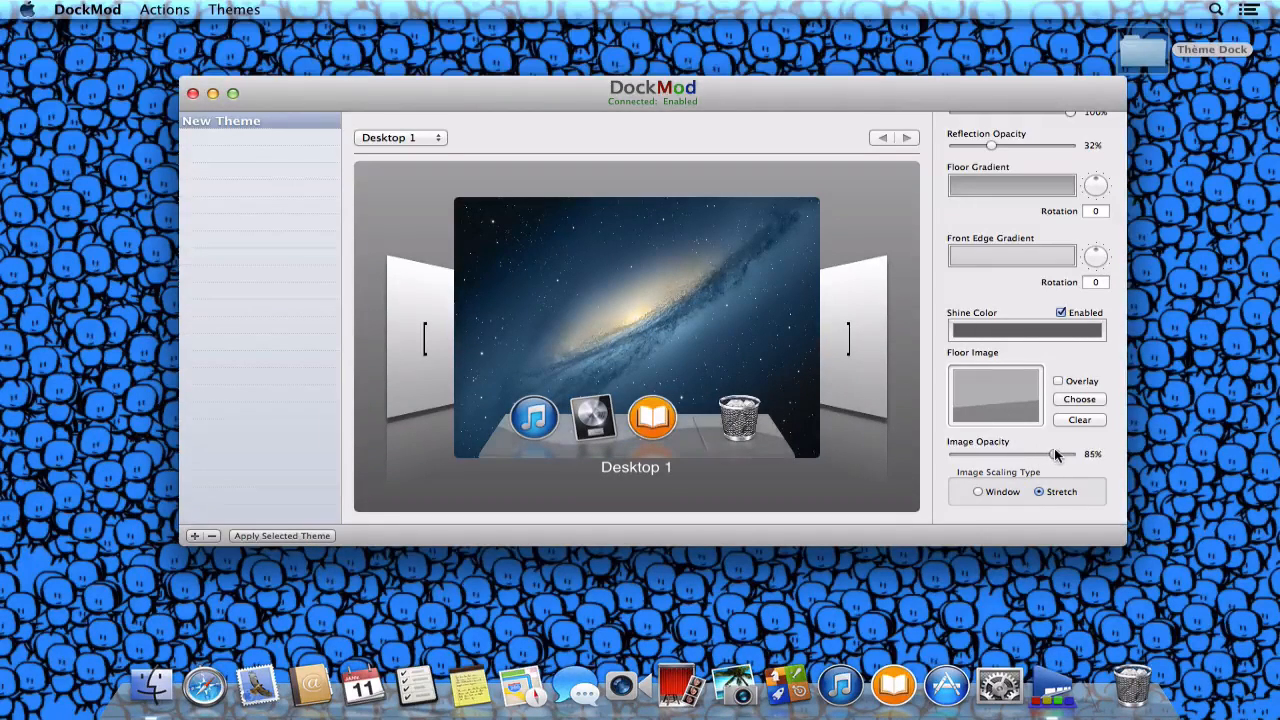
left_click_drag(1060, 455, 1061, 455)
left_click(280, 537)
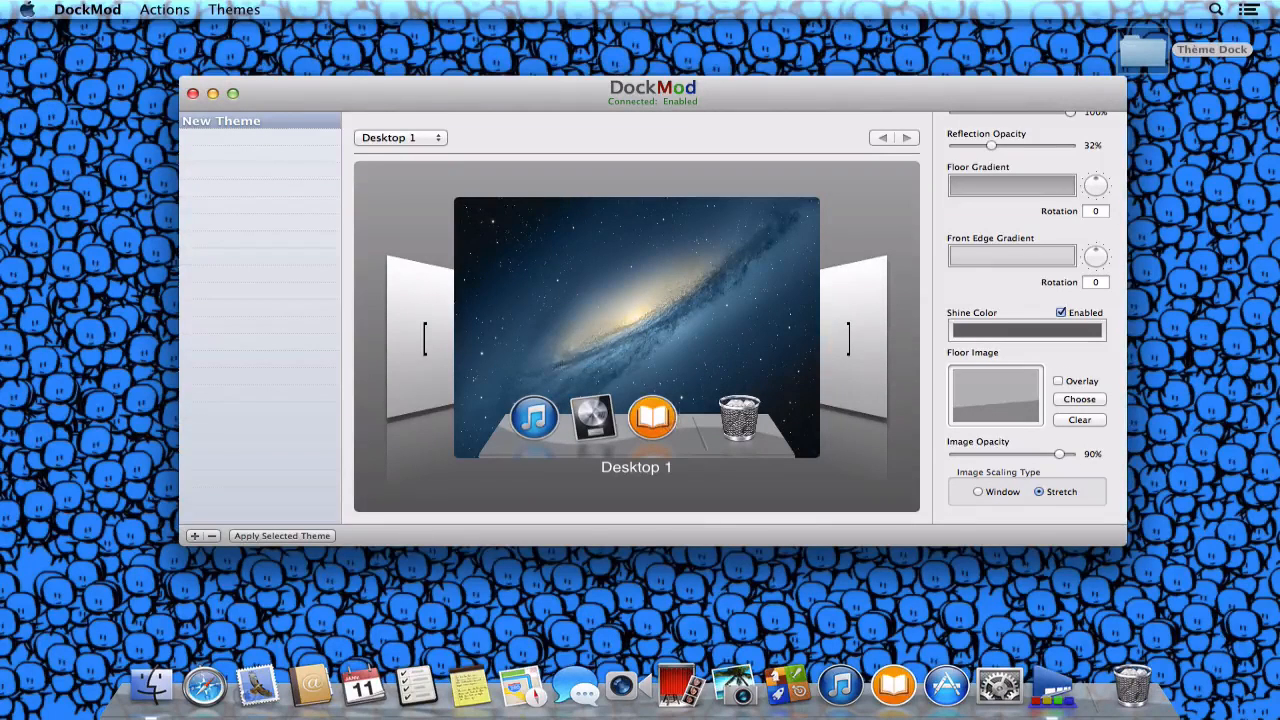
left_click(168, 9)
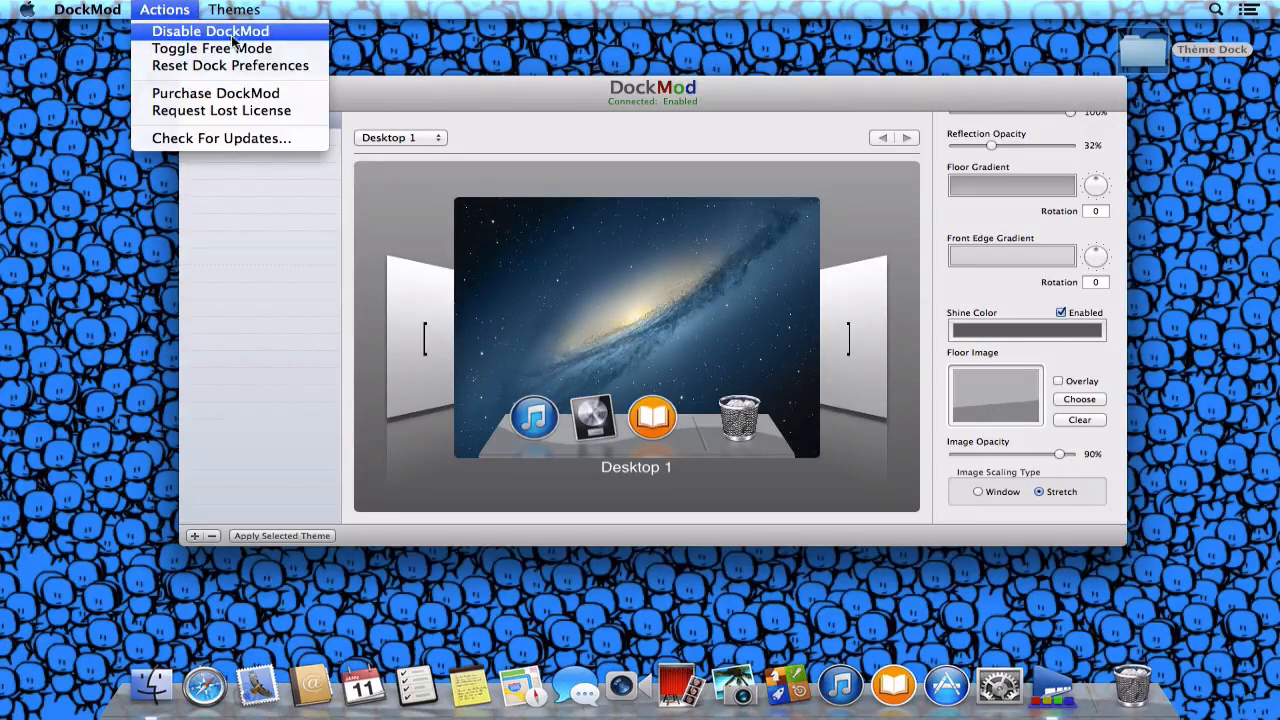
left_click(190, 14)
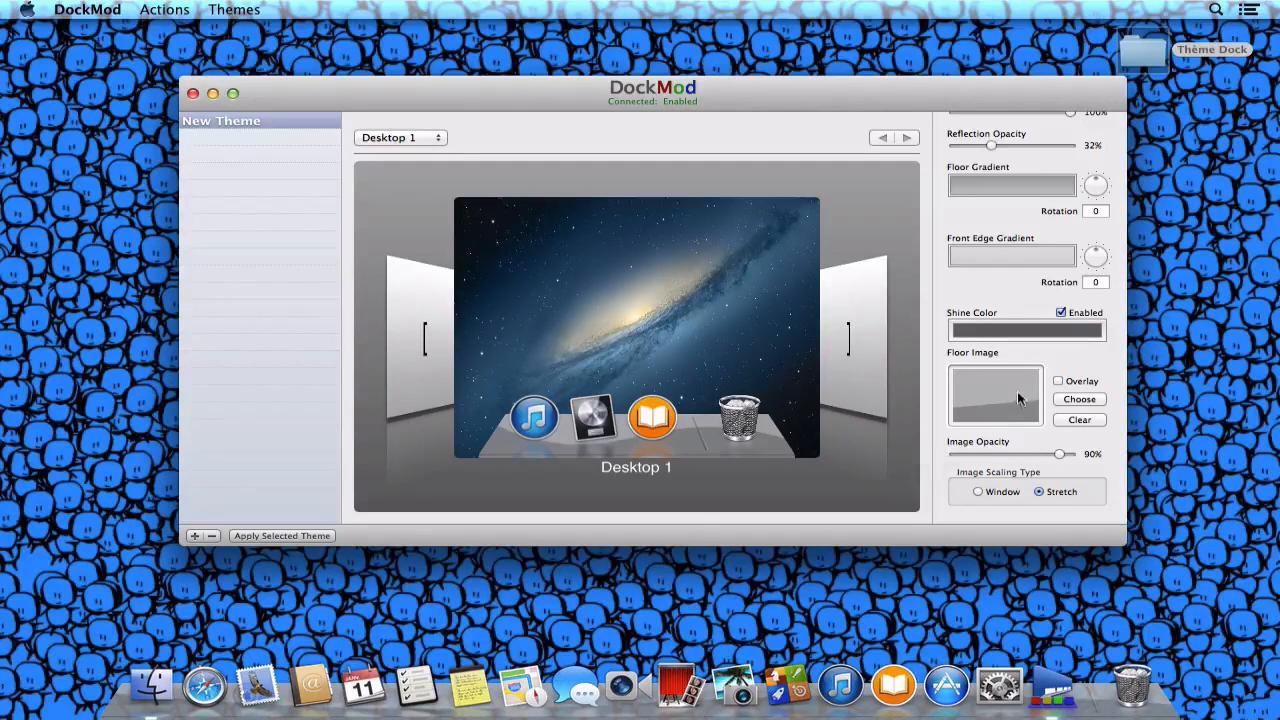
Replace the theme's floor image with RedBull from the Thème Dock folder and set its image opacity to 100%
left_click(1088, 399)
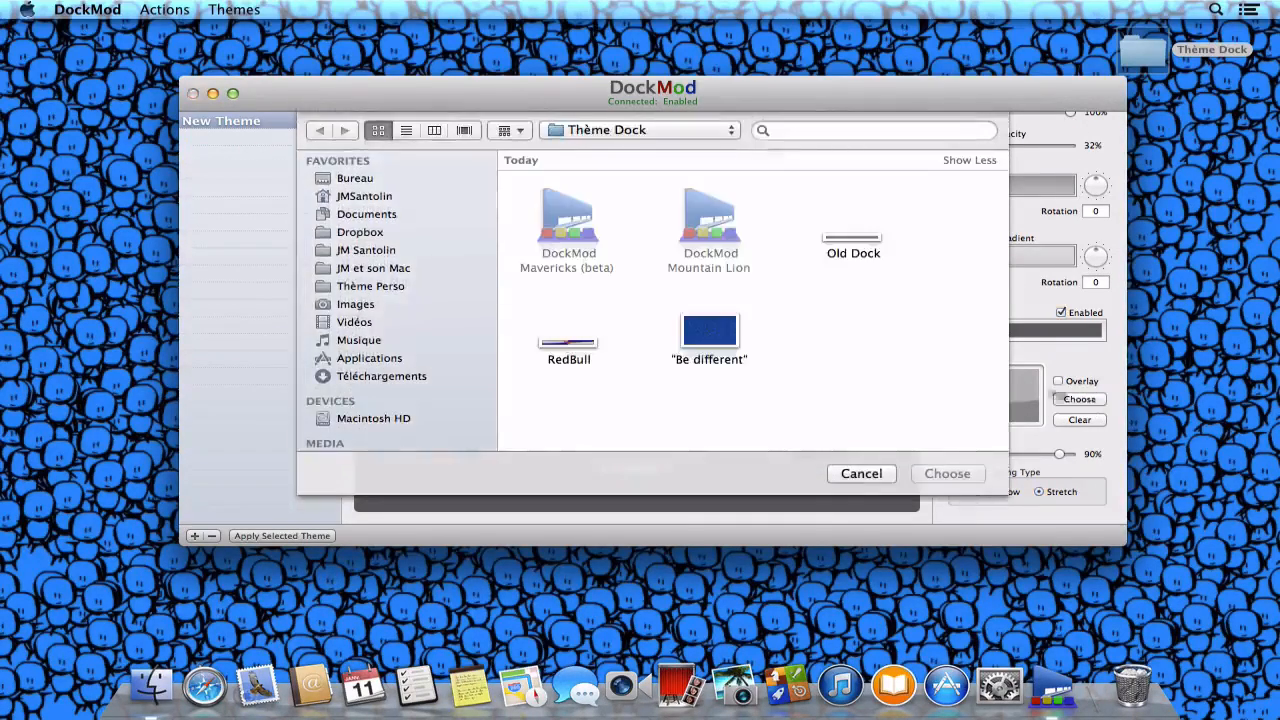
double_click(590, 348)
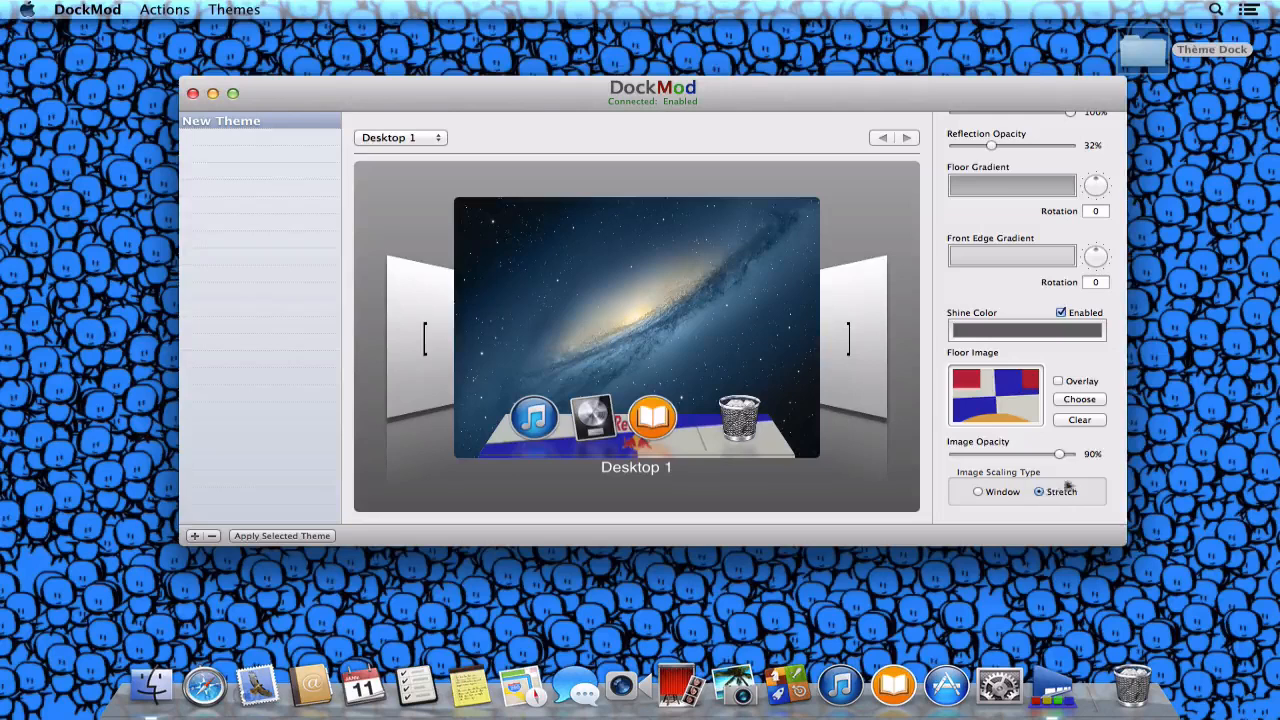
left_click_drag(1059, 454, 1125, 456)
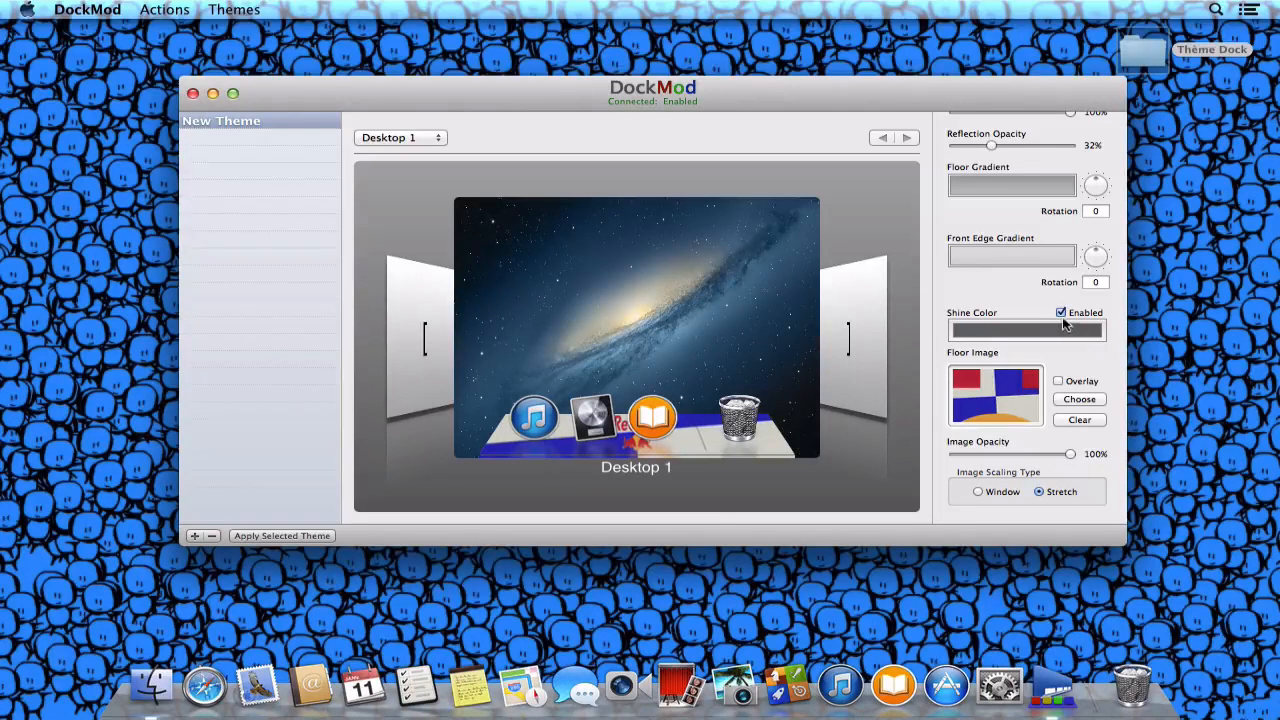
Set the theme's dock type to Round and its reflection opacity to 0%
scroll(1034, 260, "up", 5)
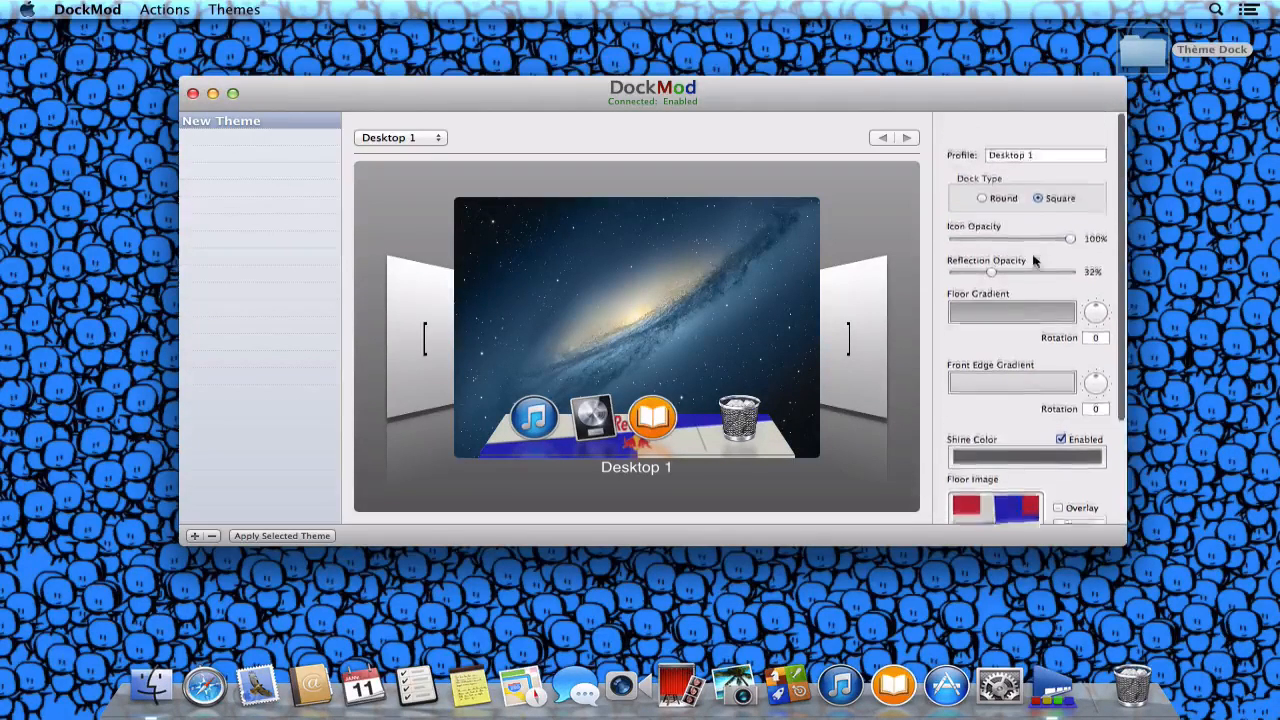
scroll(1034, 260, "down", 2)
left_click(997, 176)
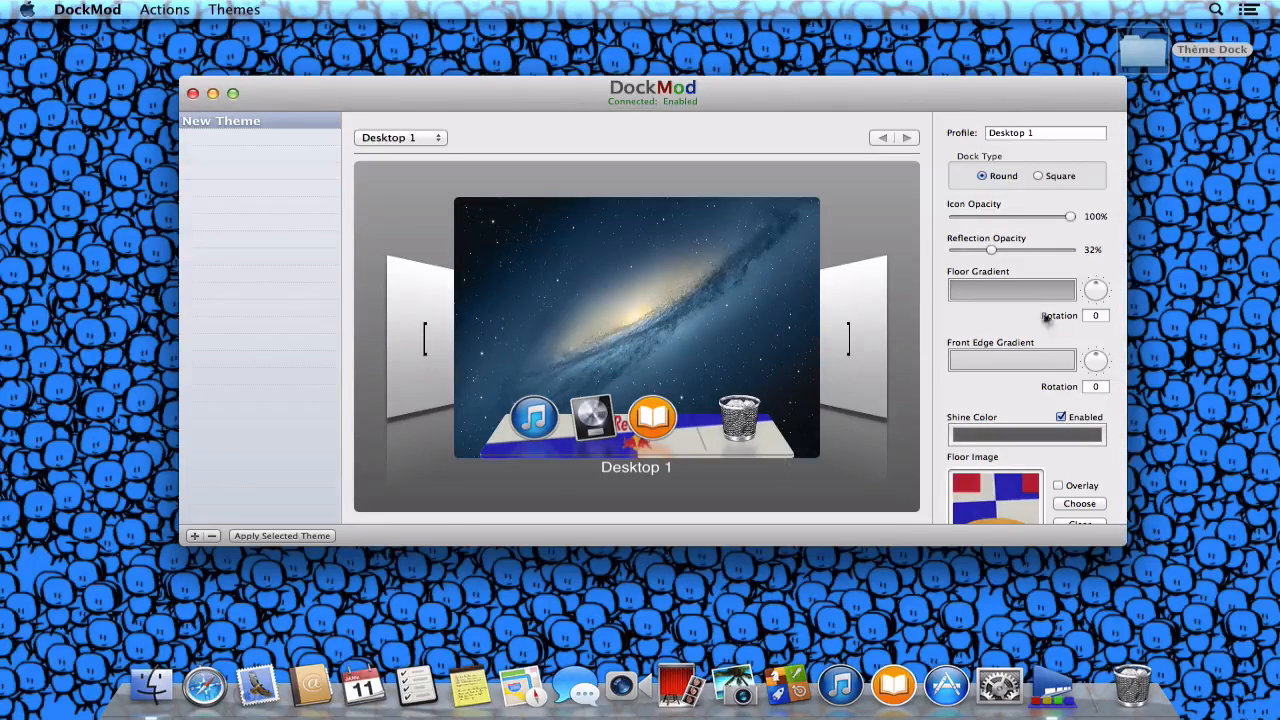
scroll(1047, 318, "down", 1)
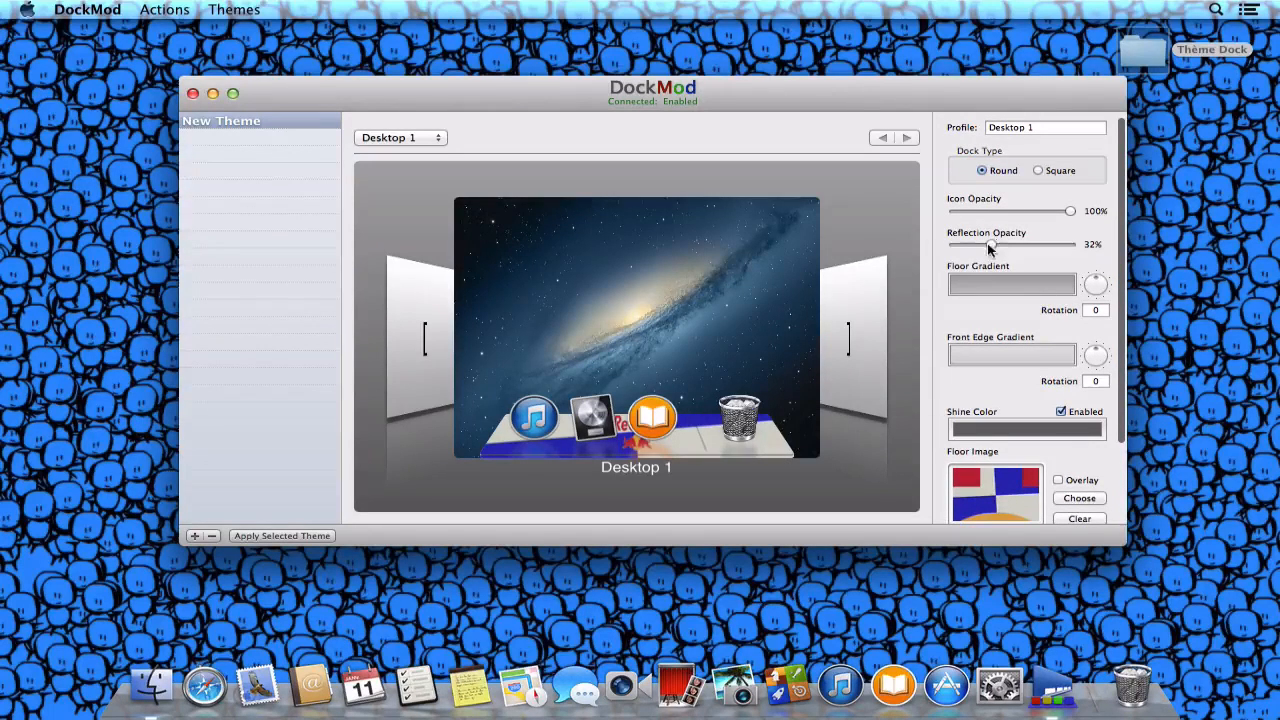
left_click_drag(990, 248, 929, 249)
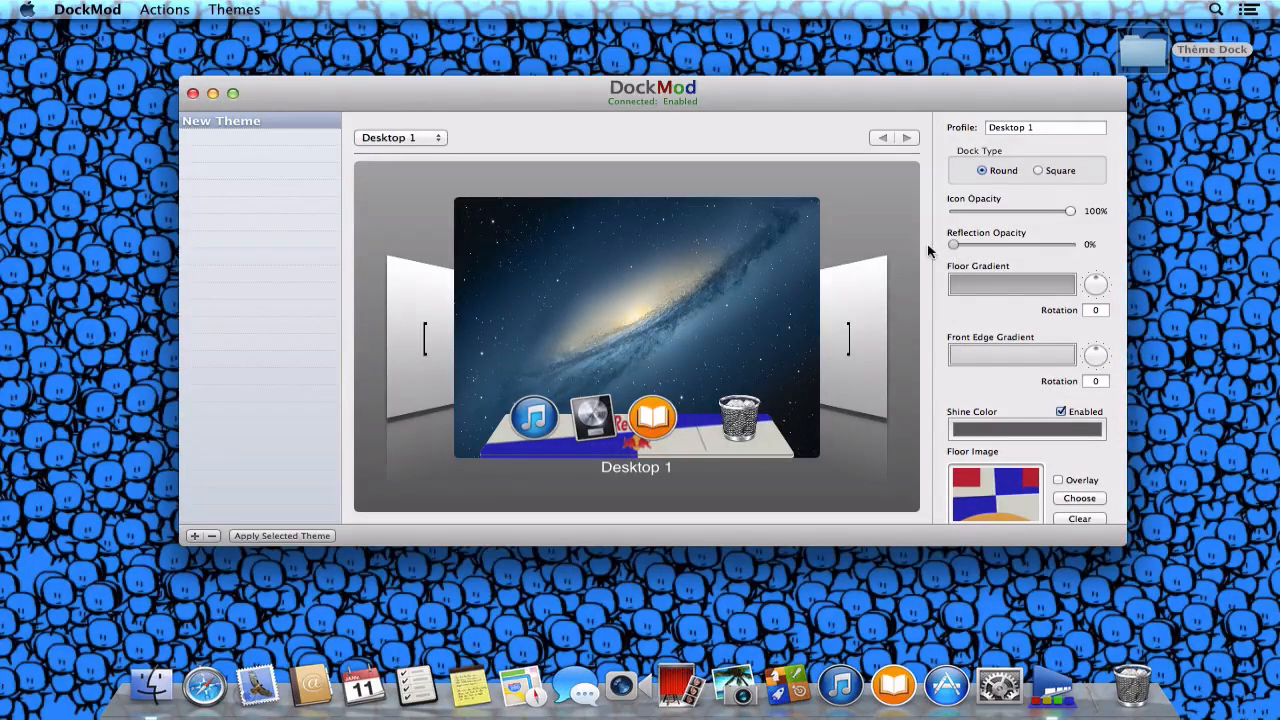
Set the shine color to a light violet-blue with 241° hue, 32% saturation and 83% brightness, and apply the theme to the Dock
scroll(980, 362, "down", 3)
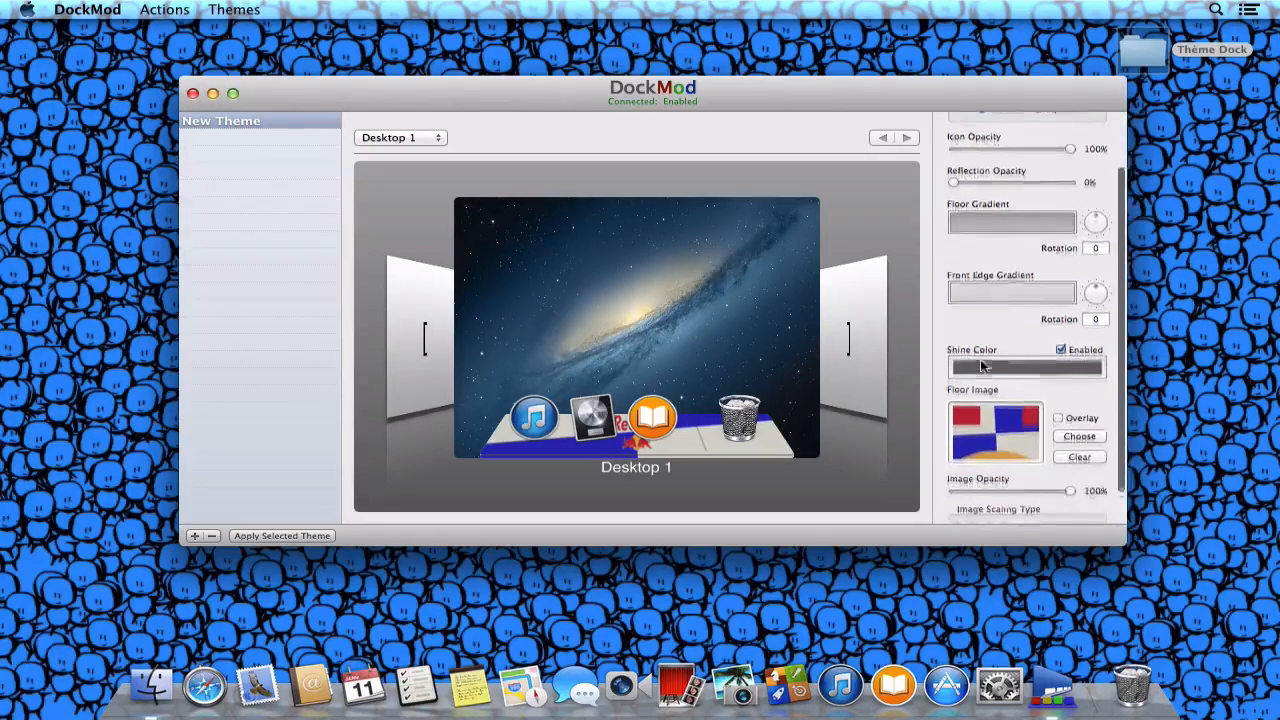
scroll(980, 359, "down", 2)
left_click(1028, 330)
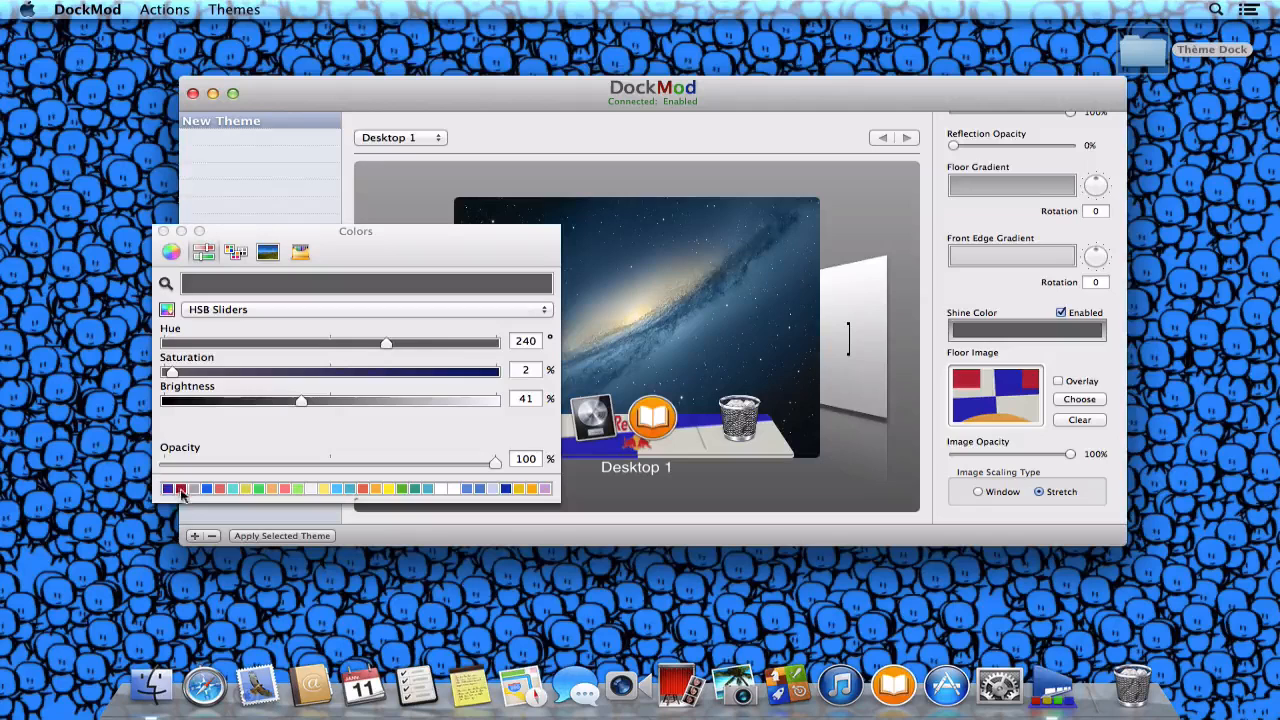
left_click(168, 489)
left_click_drag(430, 378, 450, 400)
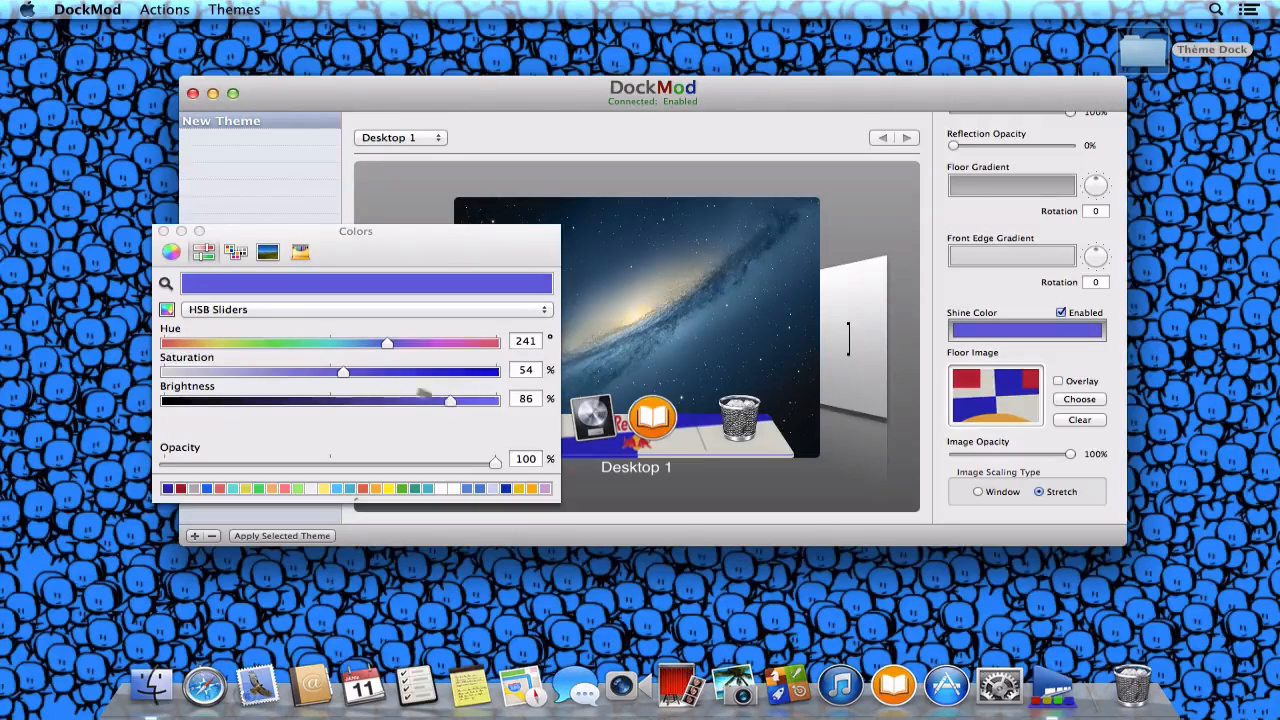
left_click_drag(358, 400, 441, 400)
left_click_drag(343, 372, 271, 374)
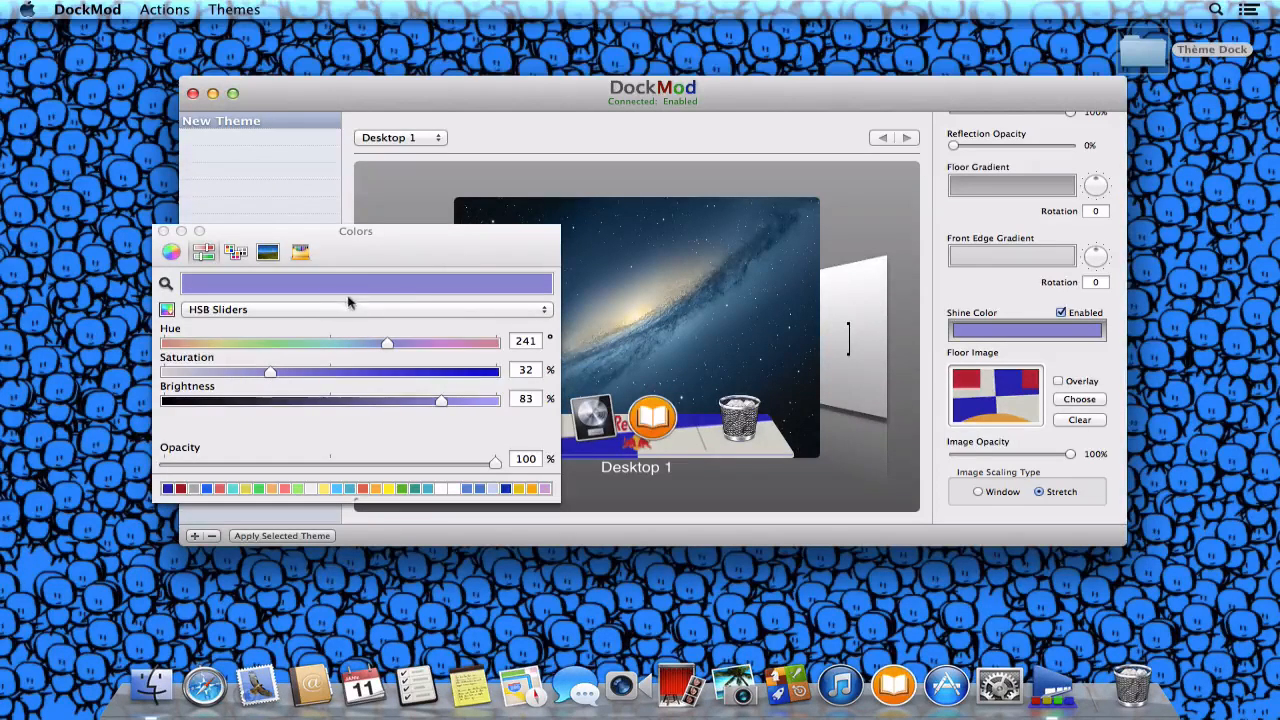
left_click_drag(464, 255, 343, 220)
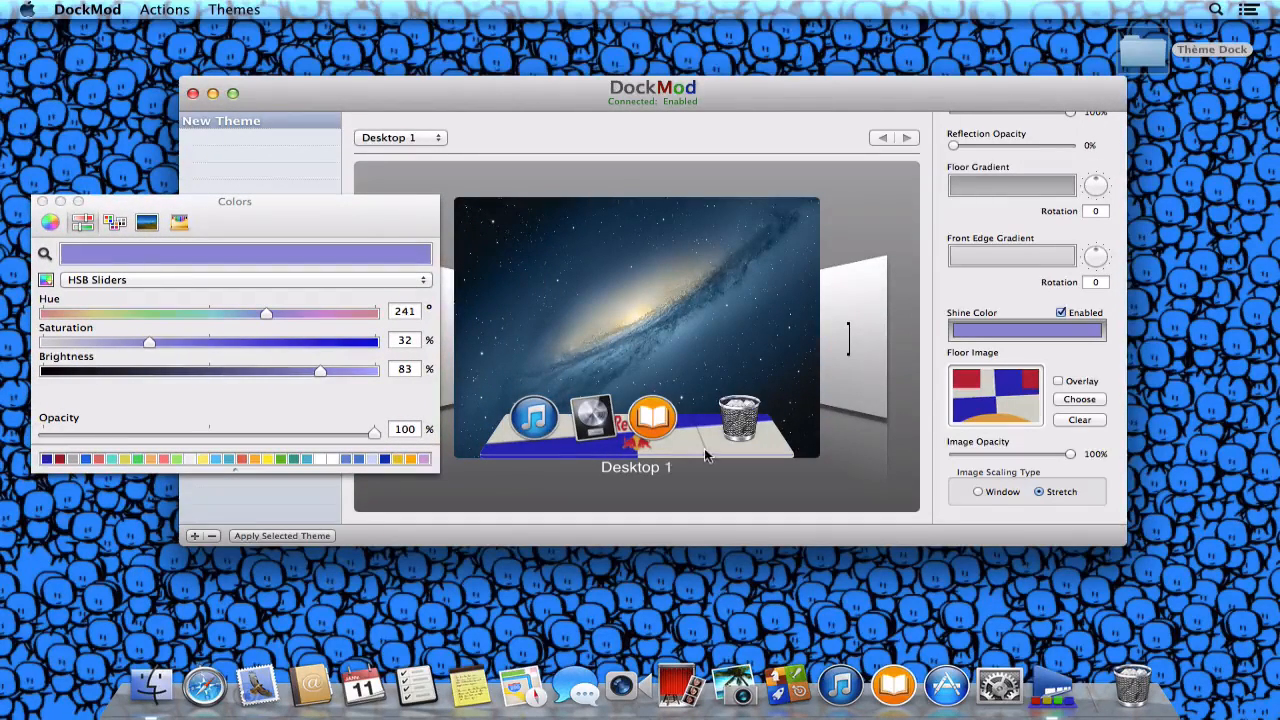
left_click(42, 201)
left_click(288, 536)
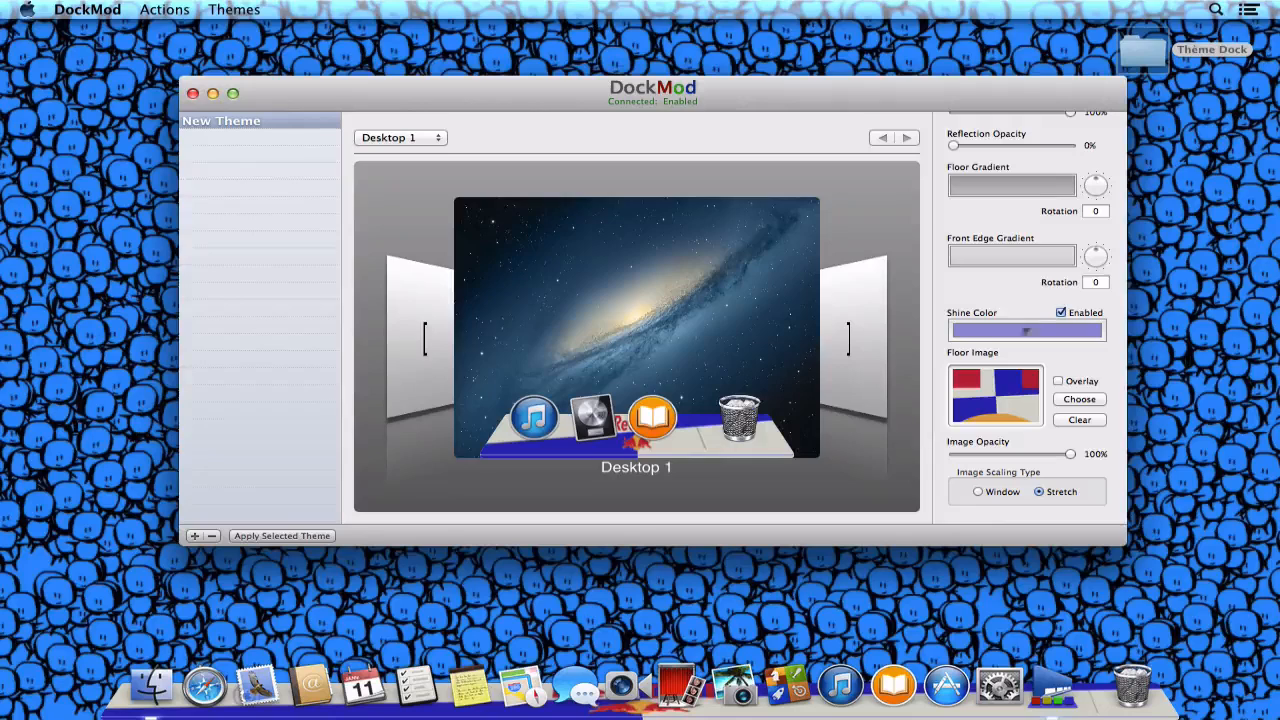
scroll(1035, 310, "up", 5)
scroll(1035, 315, "down", 3)
scroll(1035, 315, "up", 3)
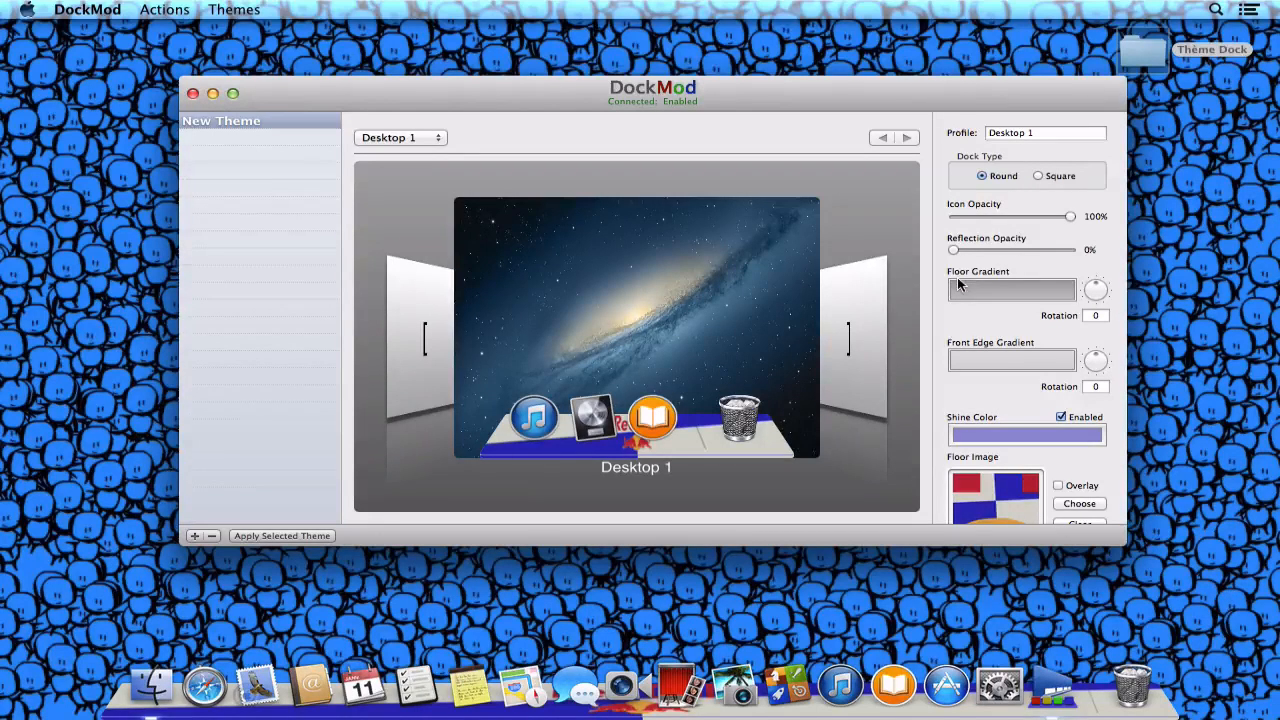
double_click(1046, 133)
left_click(1046, 133)
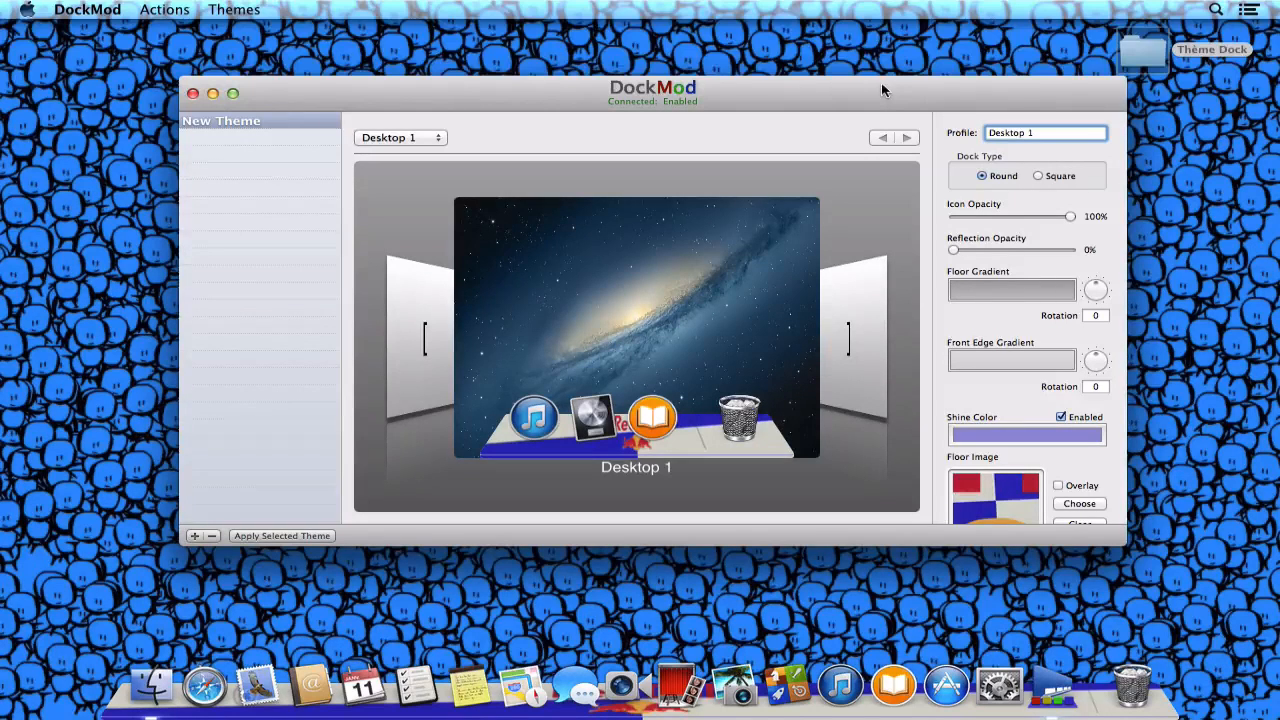
left_click(564, 70)
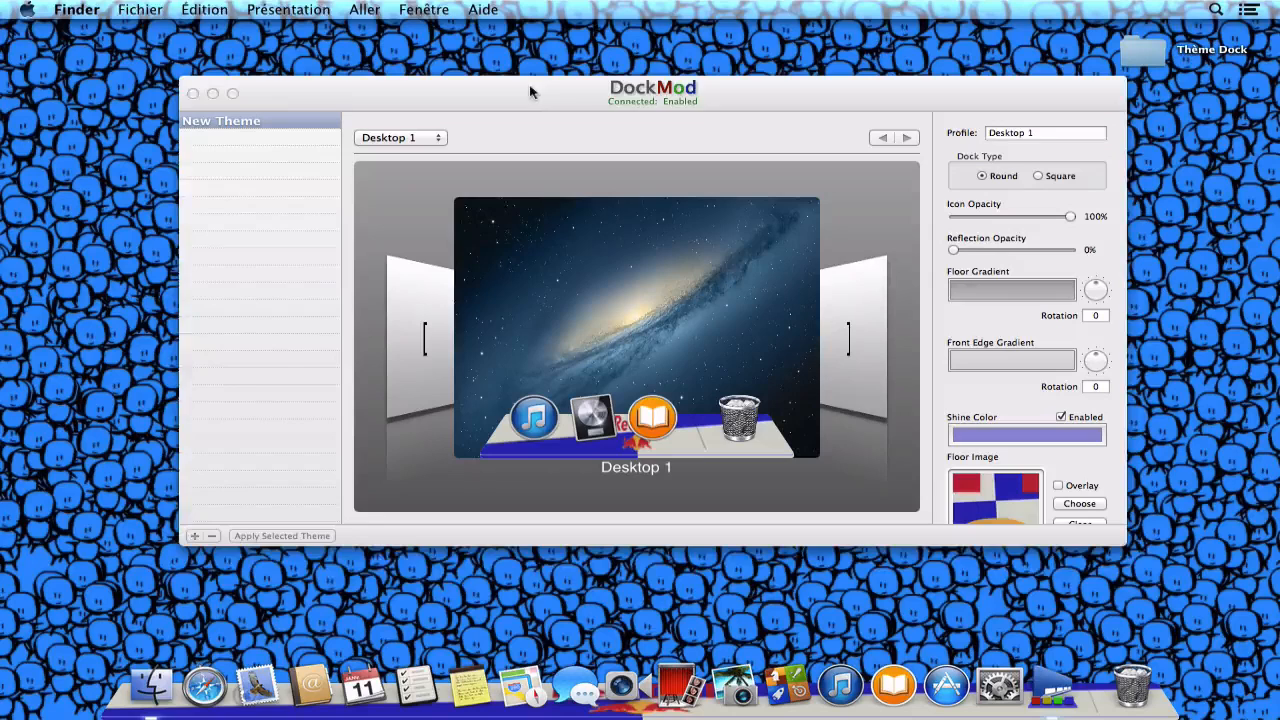
left_click(529, 84)
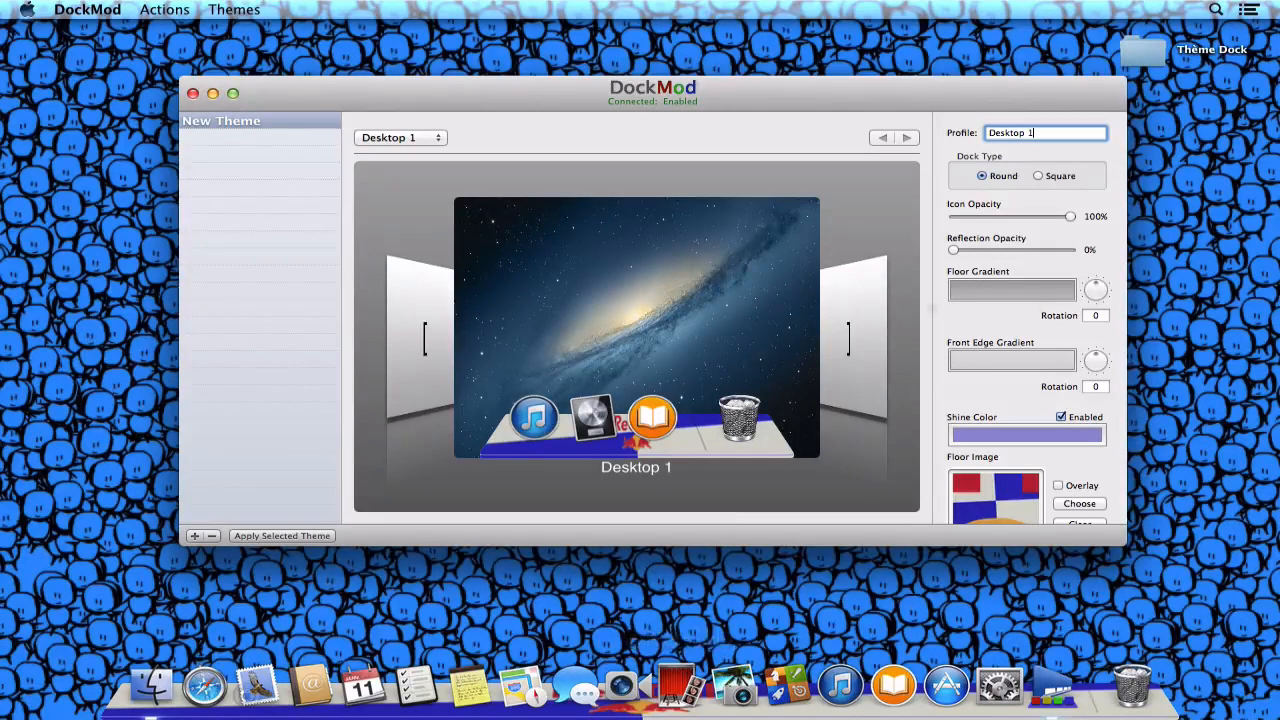
scroll(1070, 286, "down", 5)
scroll(1068, 284, "up", 8)
scroll(1055, 270, "down", 5)
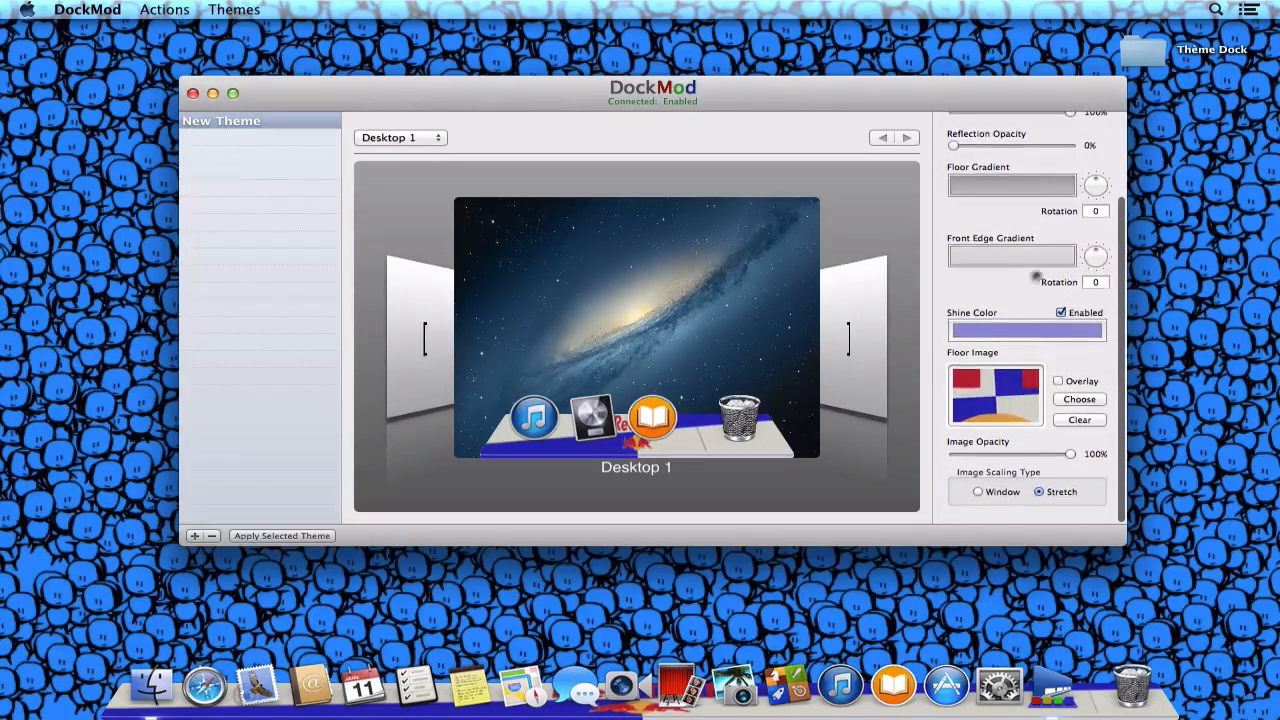
scroll(1000, 296, "up", 5)
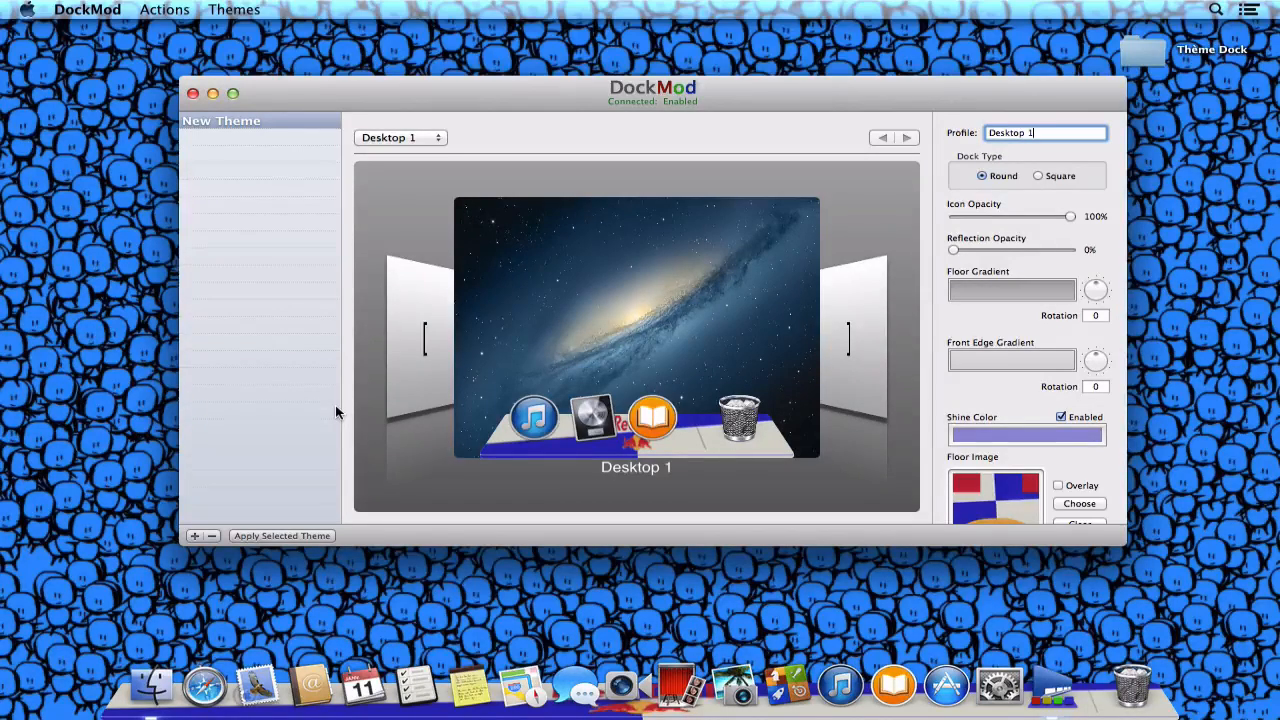
Quit DockMod and relaunch DockMod Mavericks (beta) from the Thème Dock folder
key("super+q")
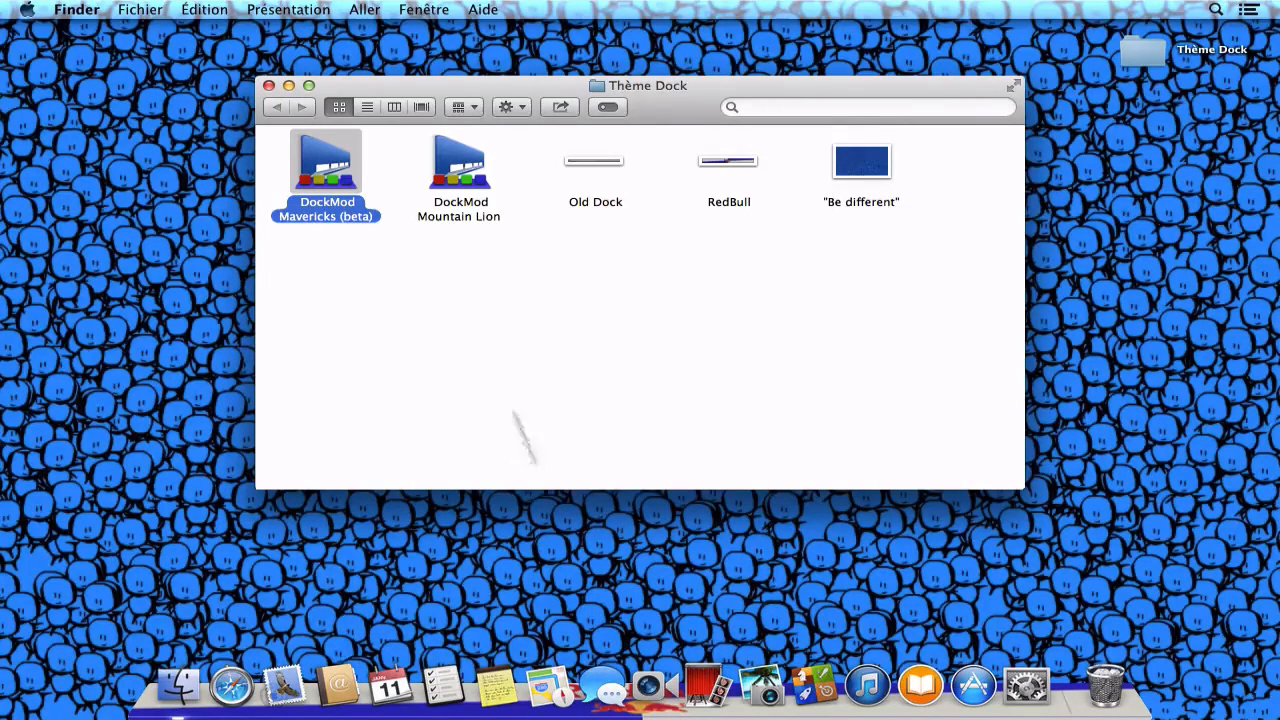
left_click(445, 279)
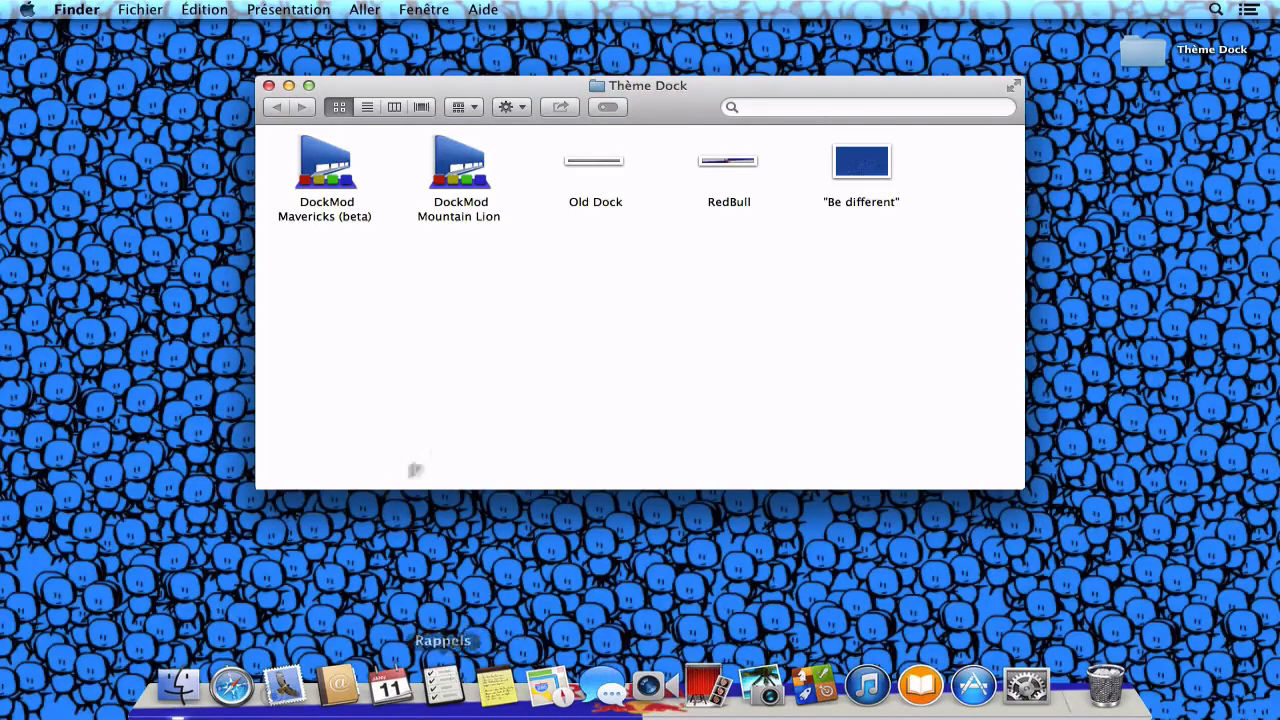
double_click(328, 162)
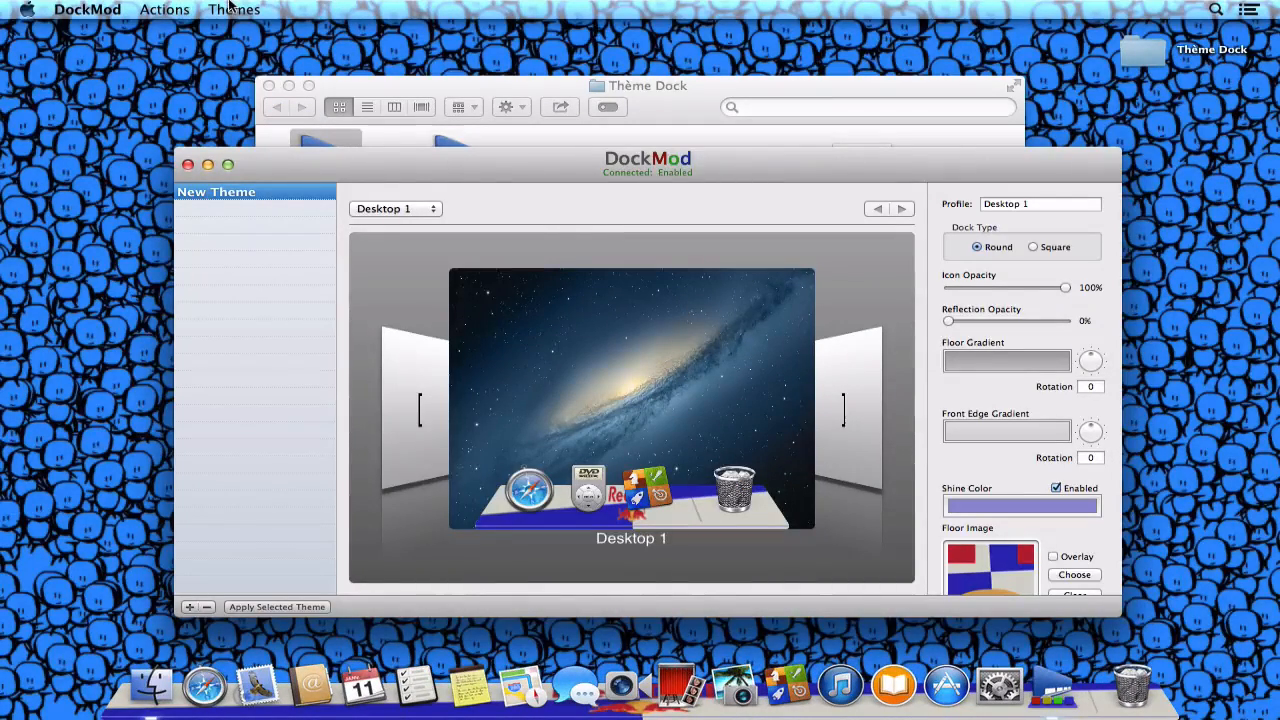
Disable DockMod to restore the default Dock, and quit the application
left_click(165, 9)
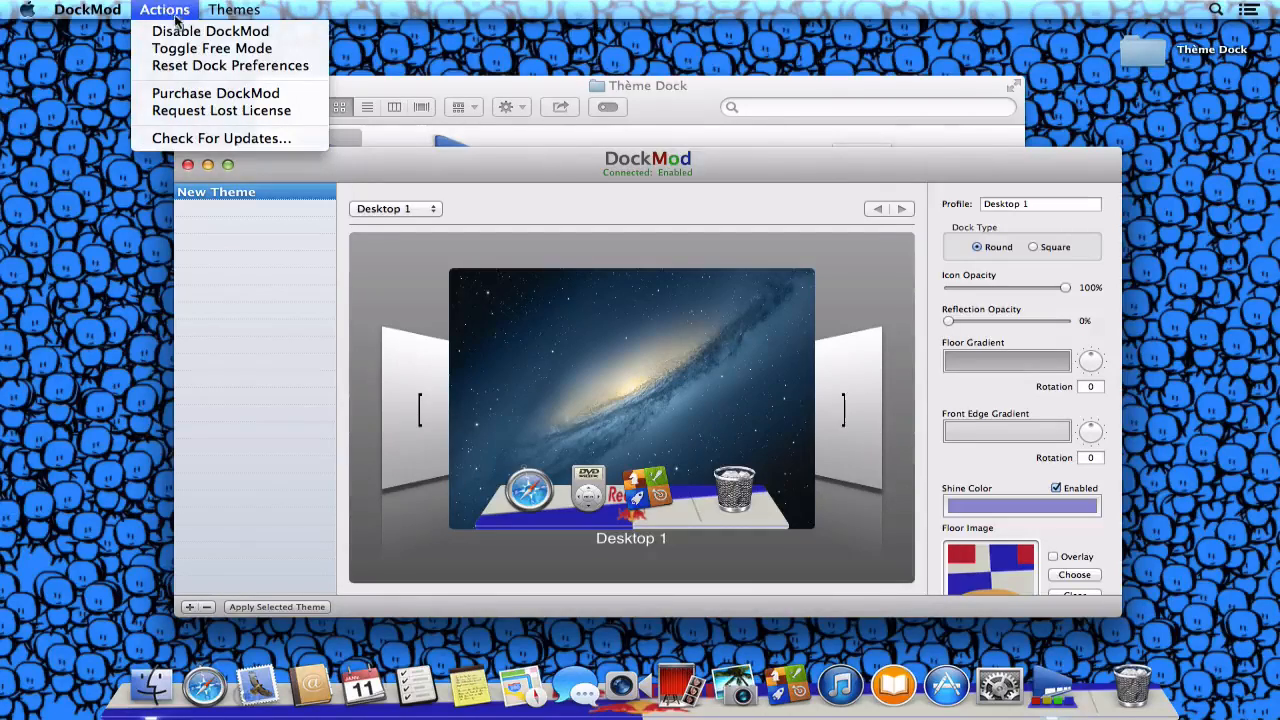
left_click(176, 30)
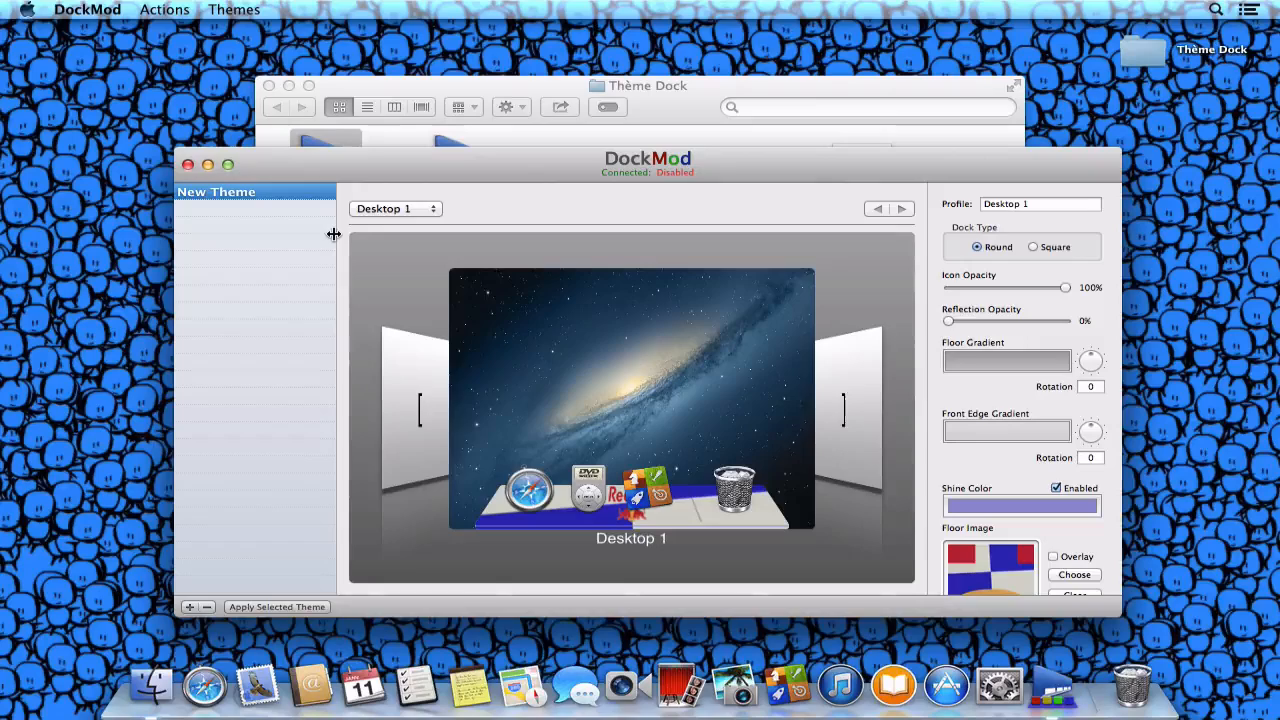
key("super+q")
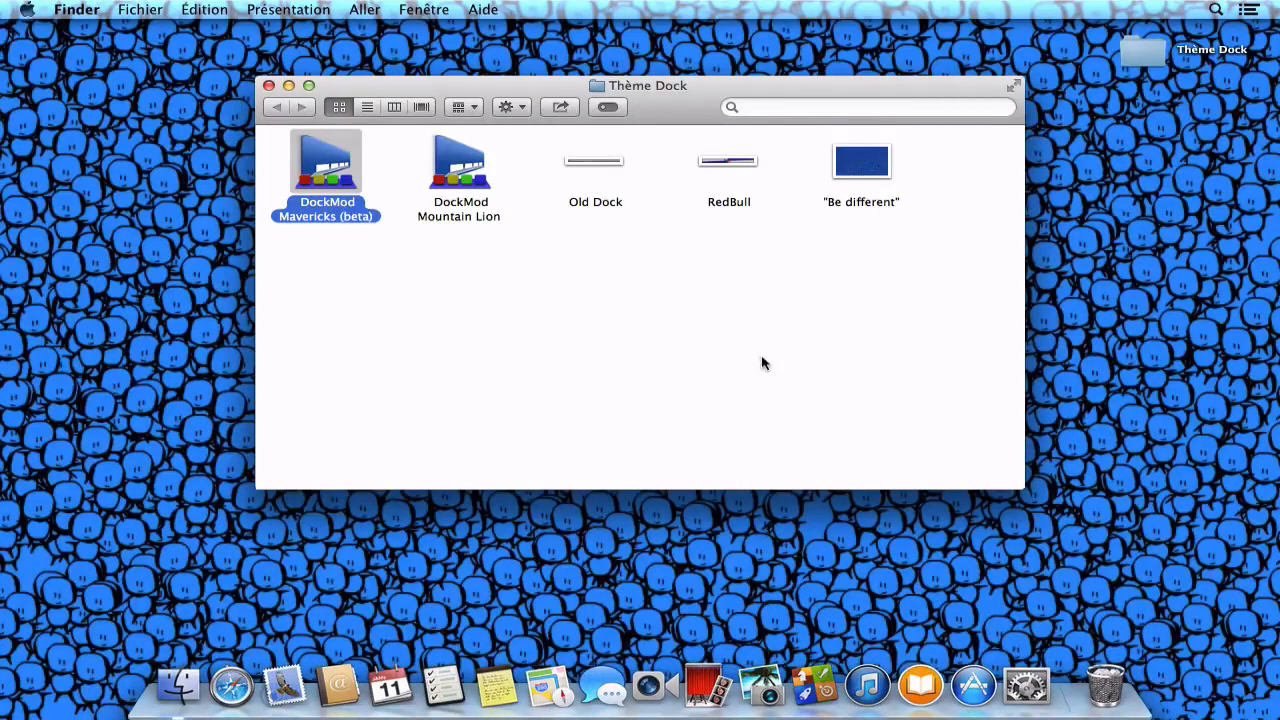
left_click(762, 363)
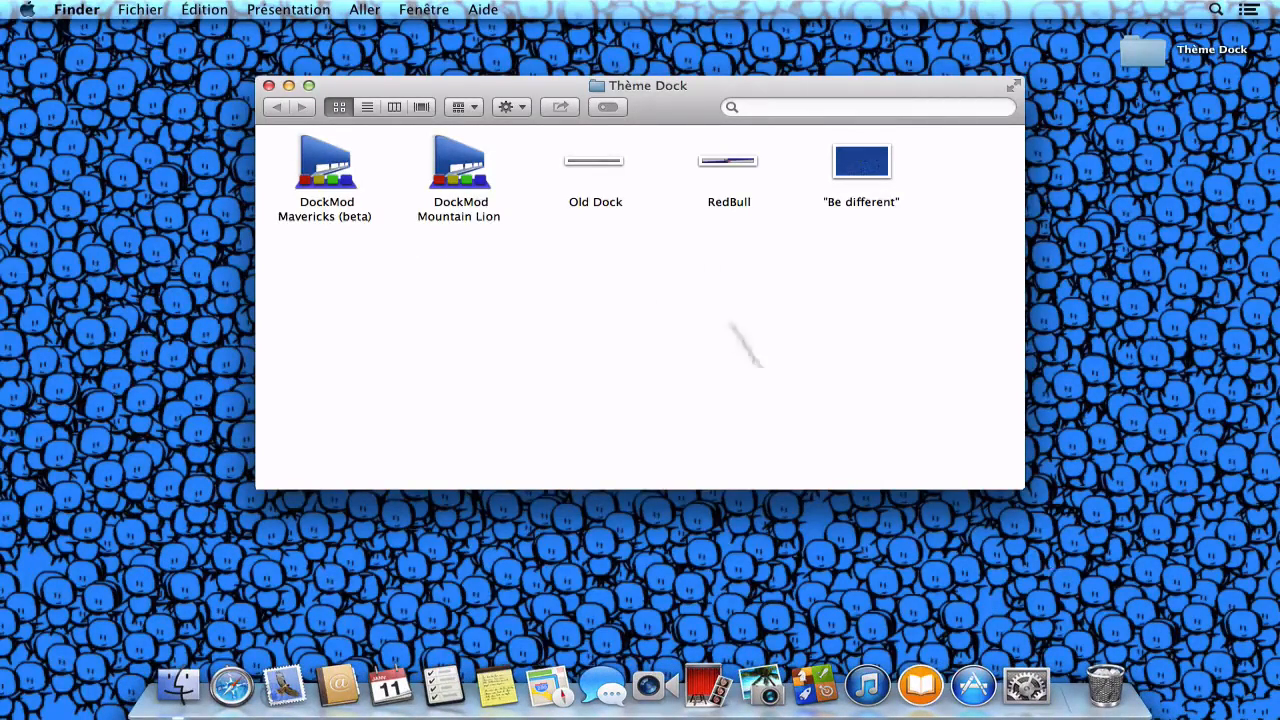
Preview the RedBull floor image in the Thème Dock folder with Quick Look and close the preview
left_click(752, 171)
key("space")
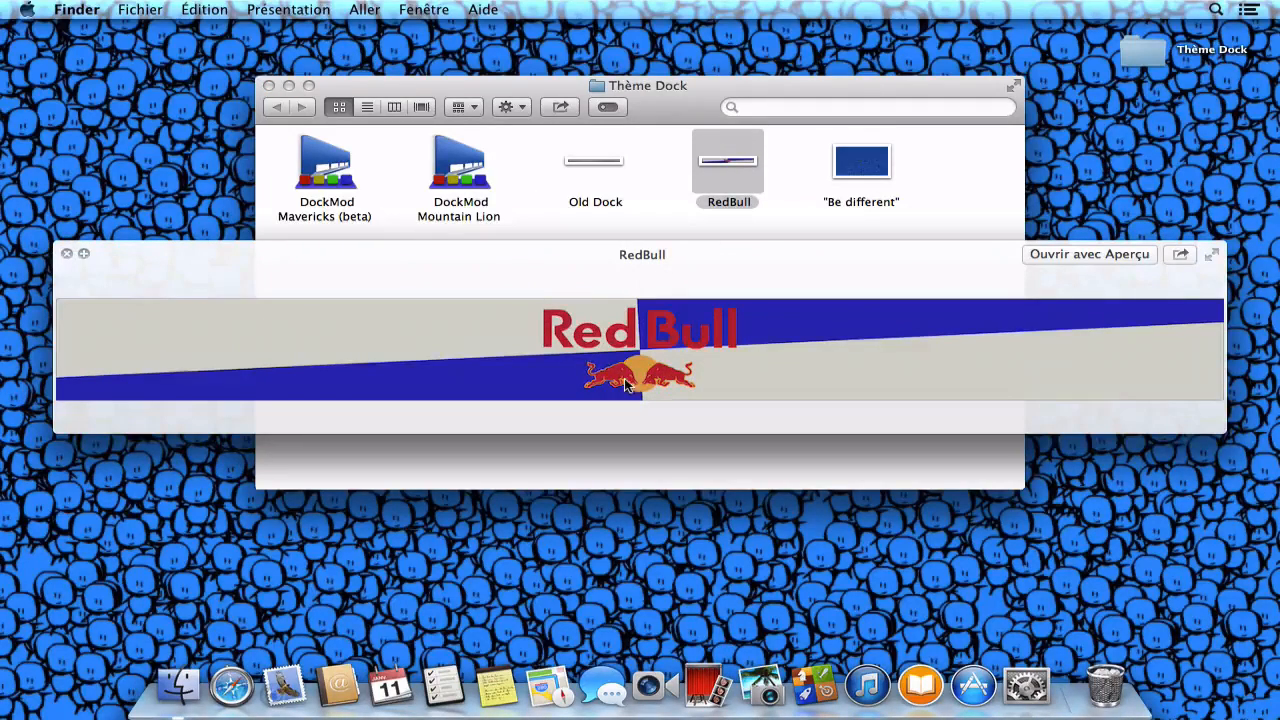
key("space")
left_click(580, 222)
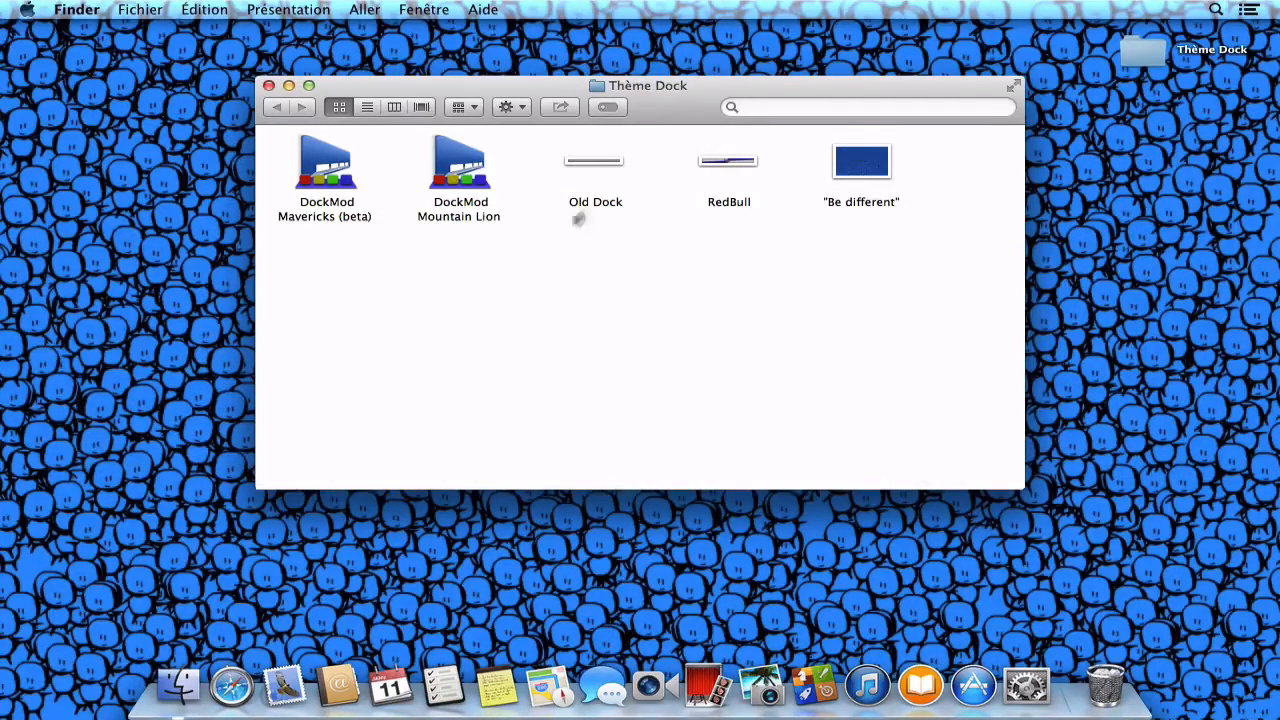